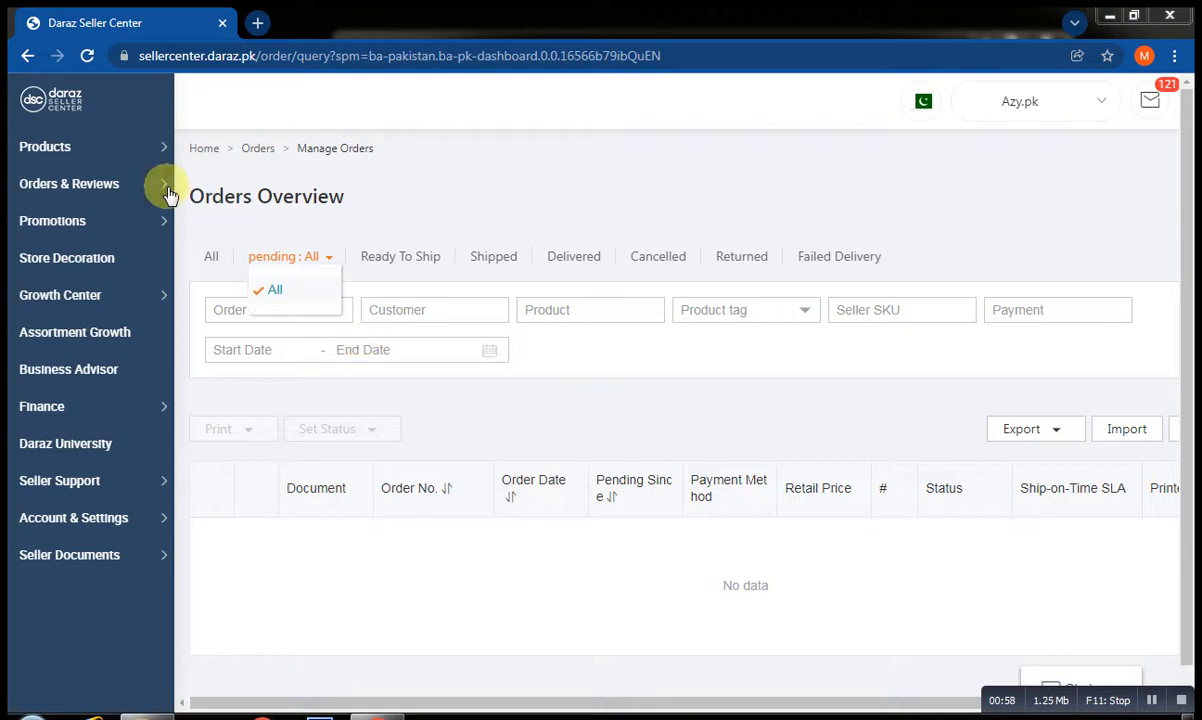
Open the Manage Orders page and view all orders, followed by all pending orders.
{"action": "mouse_move", "coordinate": [170, 192]}
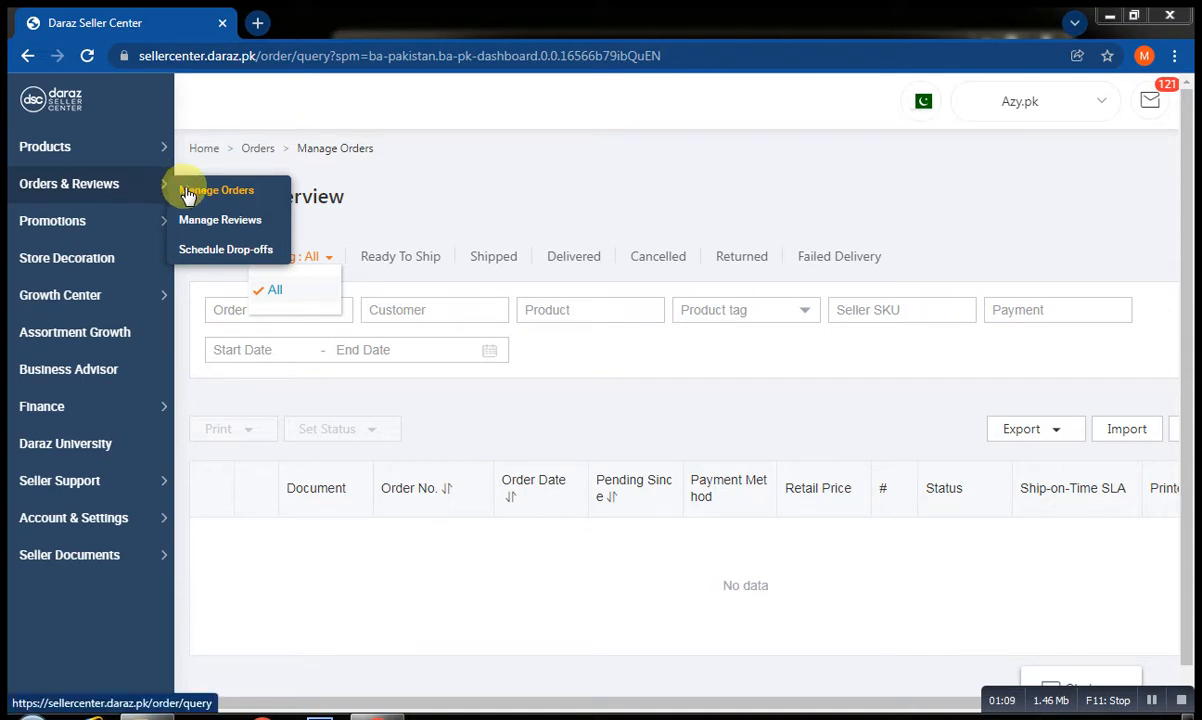
{"action": "left_click", "coordinate": [187, 195]}
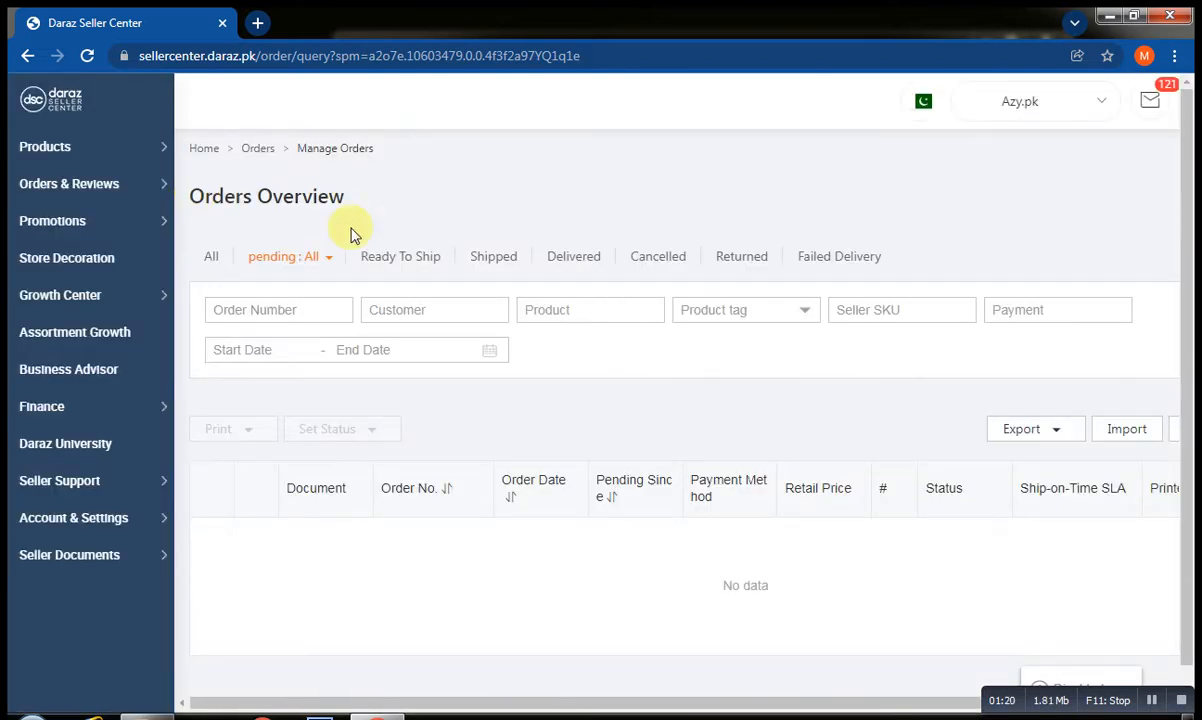
{"action": "mouse_move", "coordinate": [286, 257]}
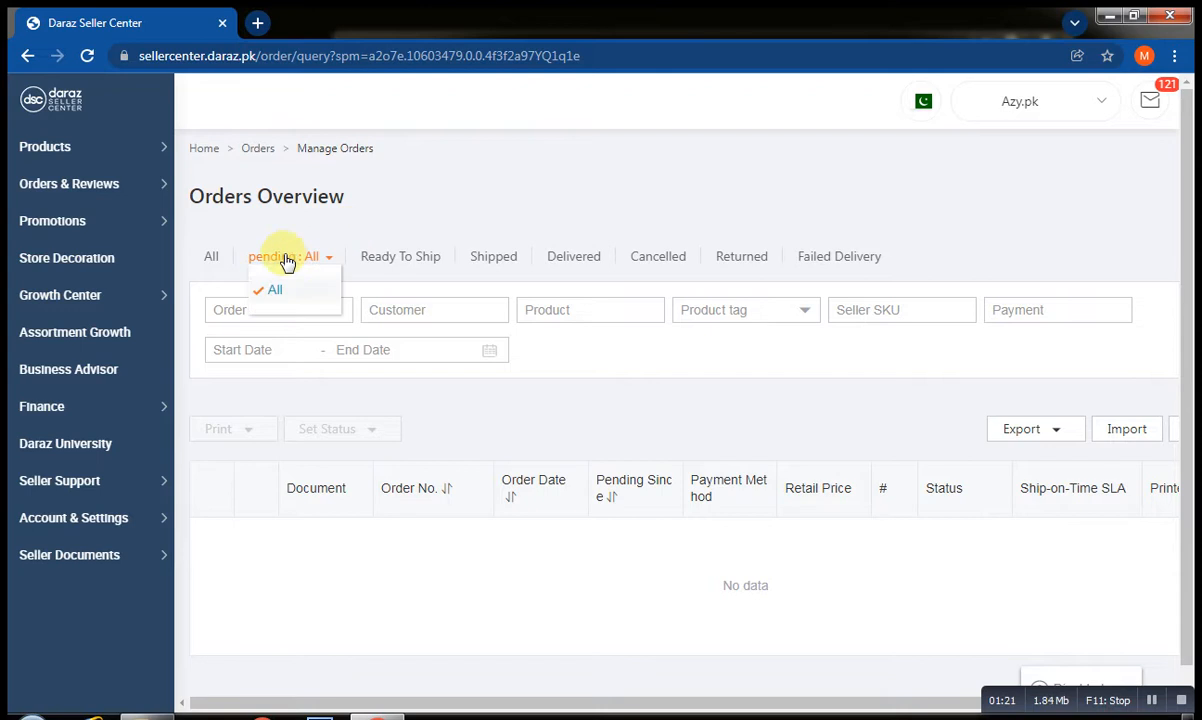
{"action": "left_click", "coordinate": [218, 258]}
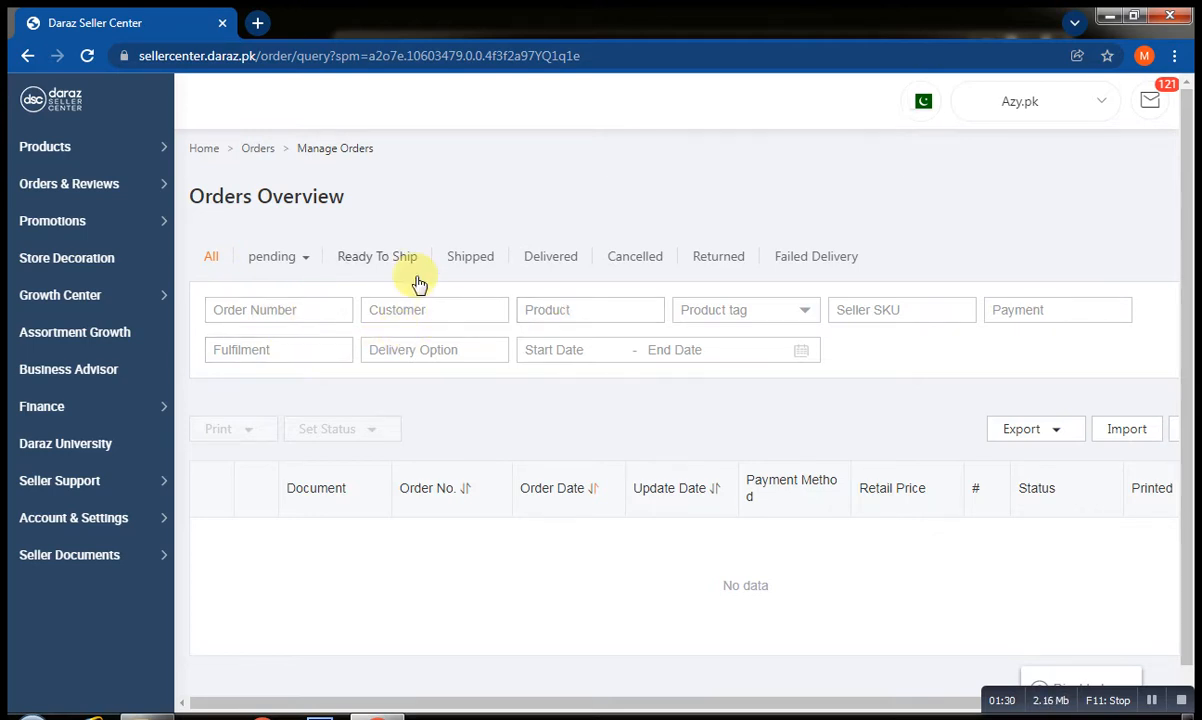
{"action": "mouse_move", "coordinate": [276, 258]}
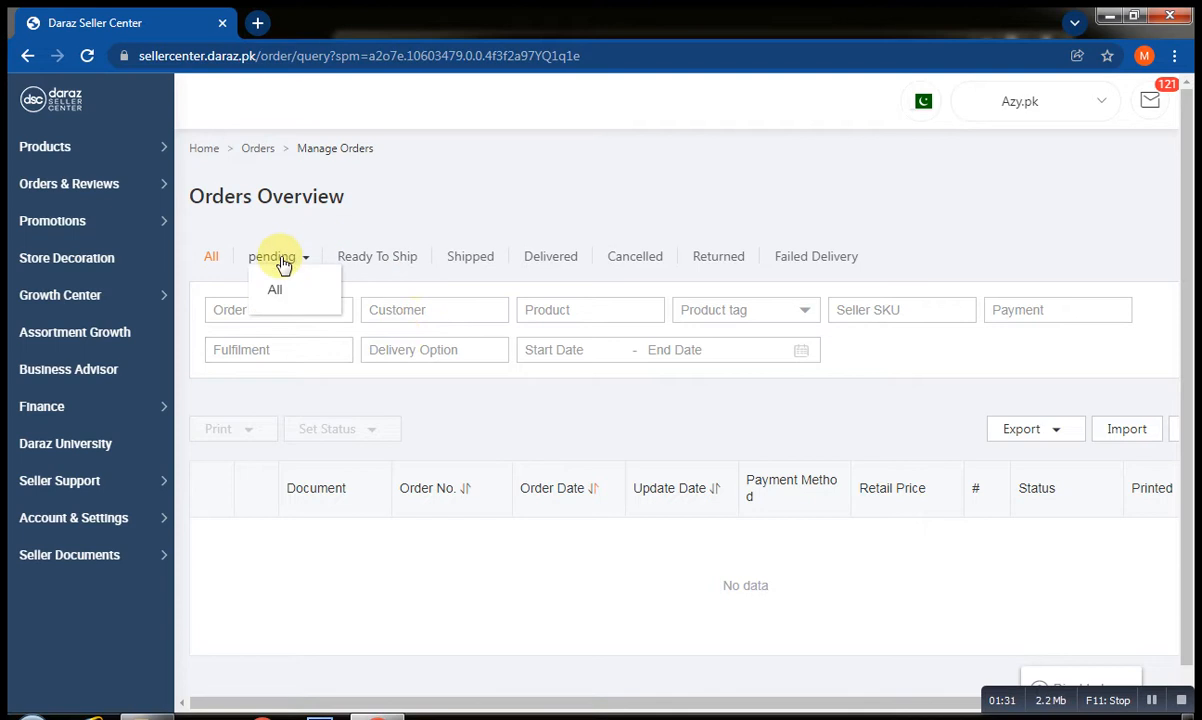
{"action": "left_click", "coordinate": [276, 293]}
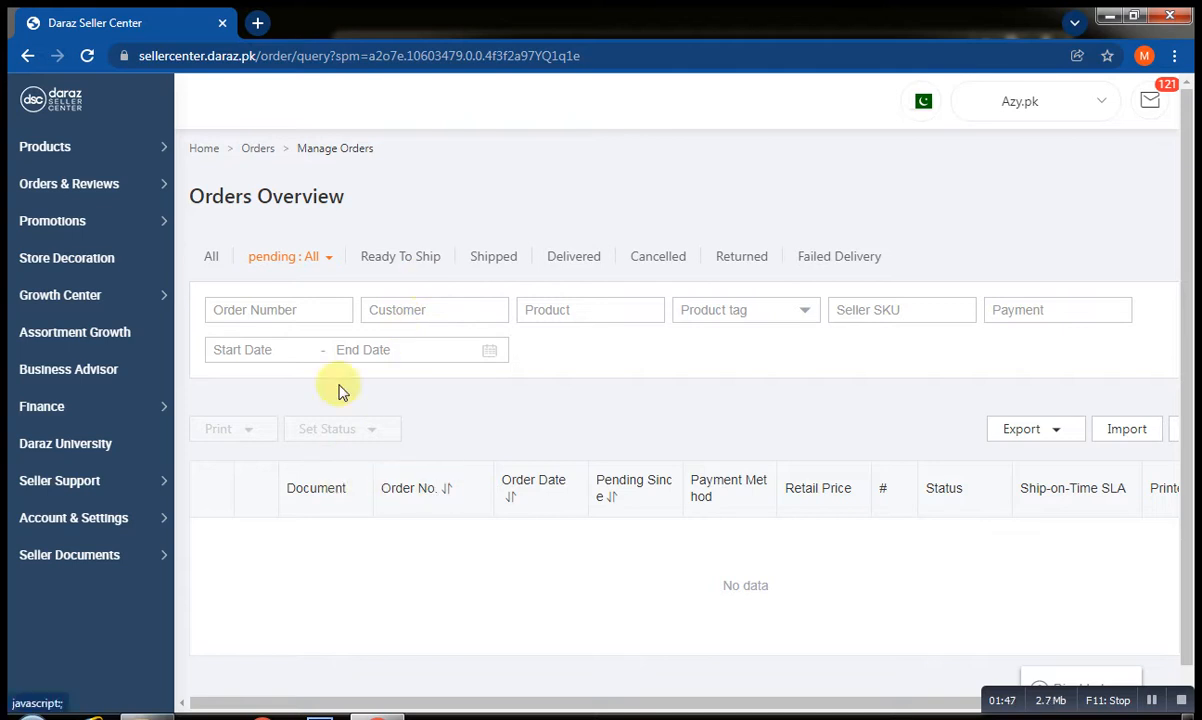
Show the orders that are Ready To Ship and look over their order filters, including the delivery options.
{"action": "left_click", "coordinate": [332, 268]}
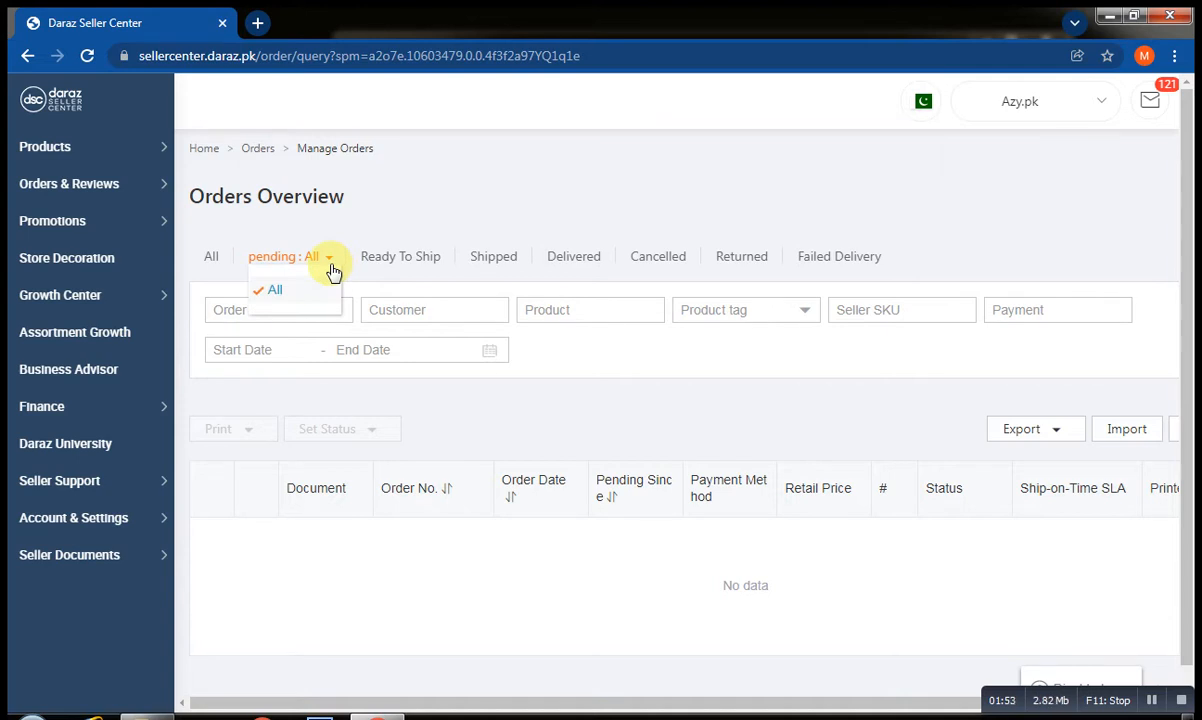
{"action": "left_click", "coordinate": [388, 261]}
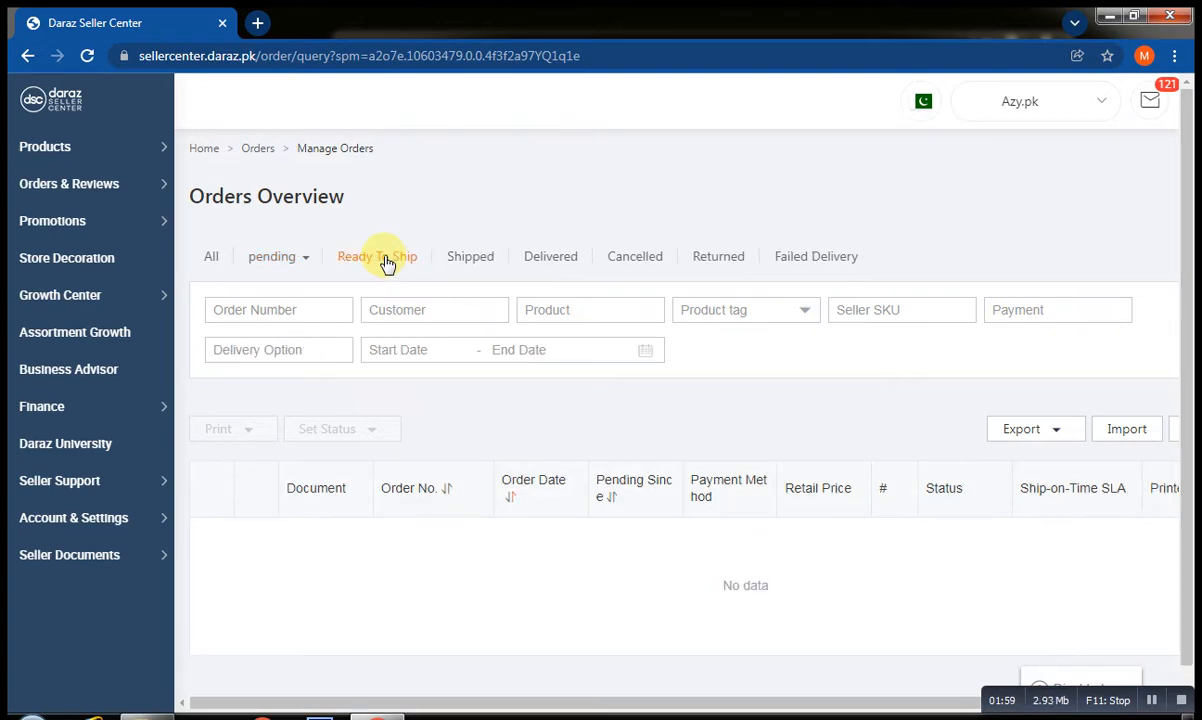
{"action": "left_click", "coordinate": [309, 311]}
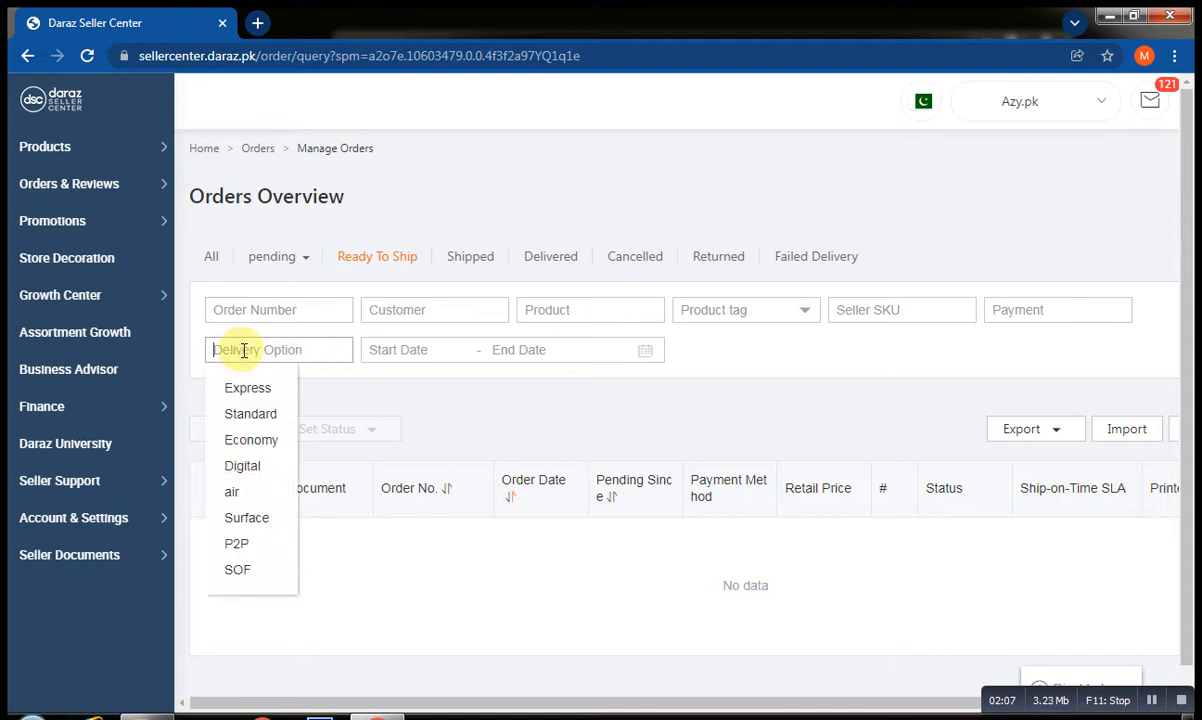
{"action": "left_click", "coordinate": [385, 310]}
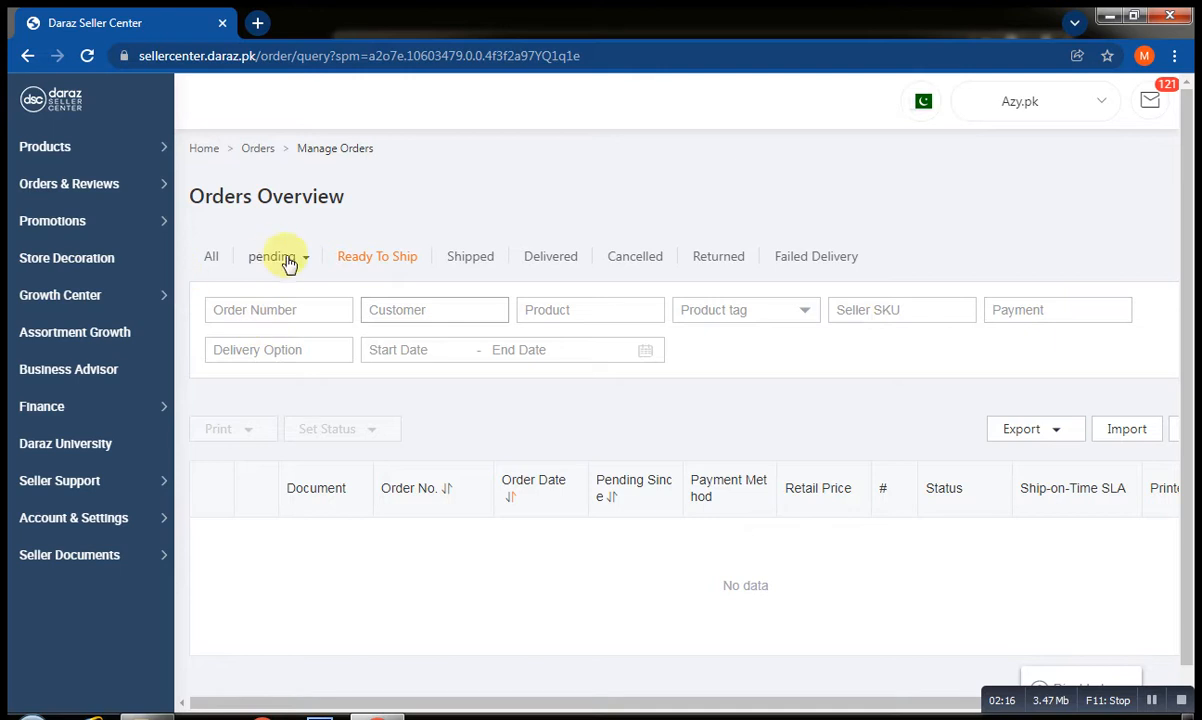
Go through the Shipped, Delivered, Cancelled, Returned and Failed Delivery order lists.
{"action": "left_click", "coordinate": [469, 258]}
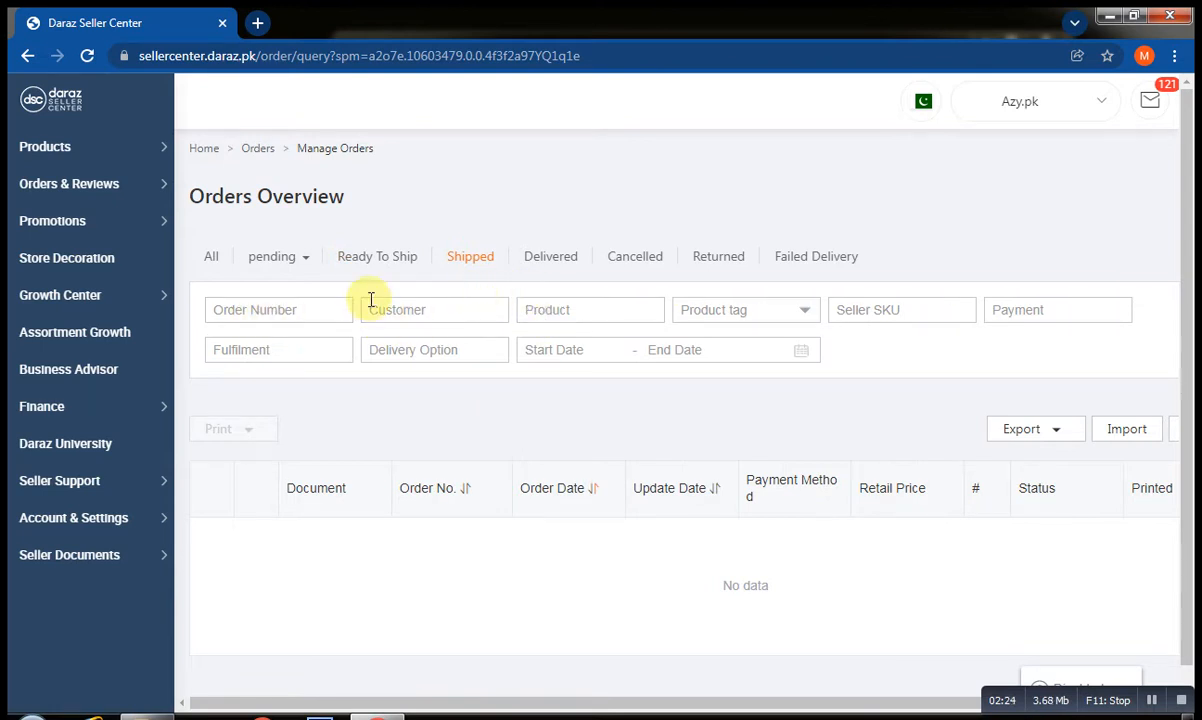
{"action": "left_click", "coordinate": [546, 268]}
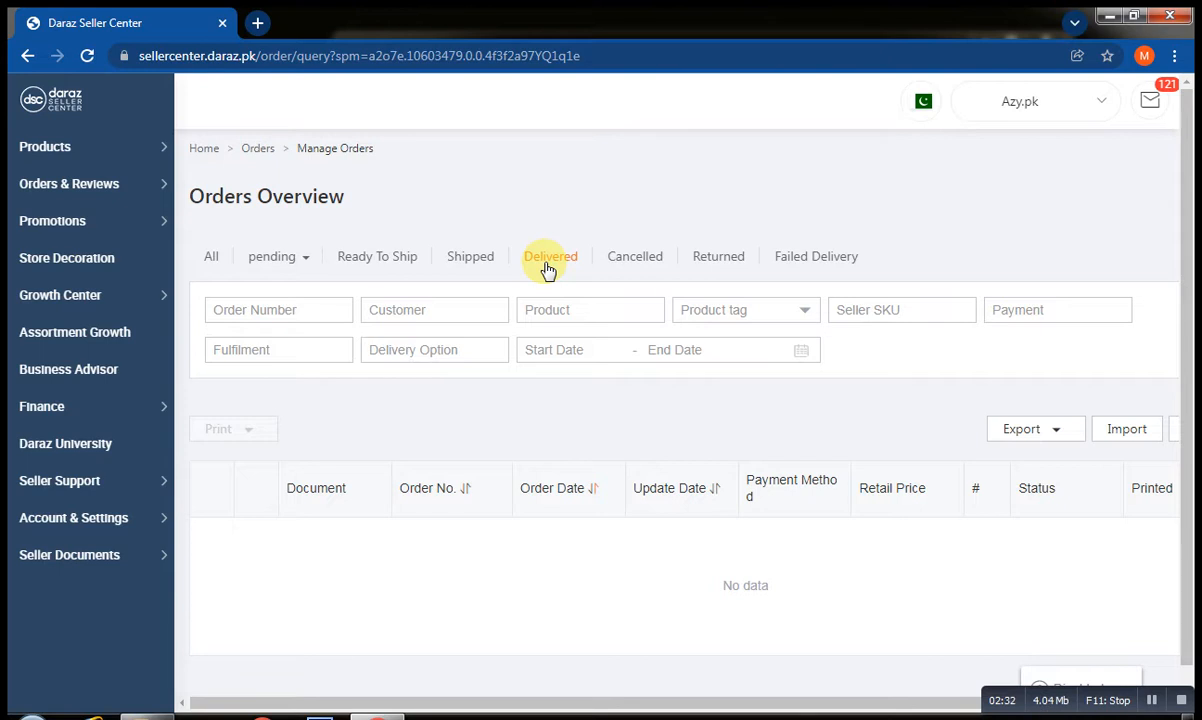
{"action": "left_click", "coordinate": [638, 266]}
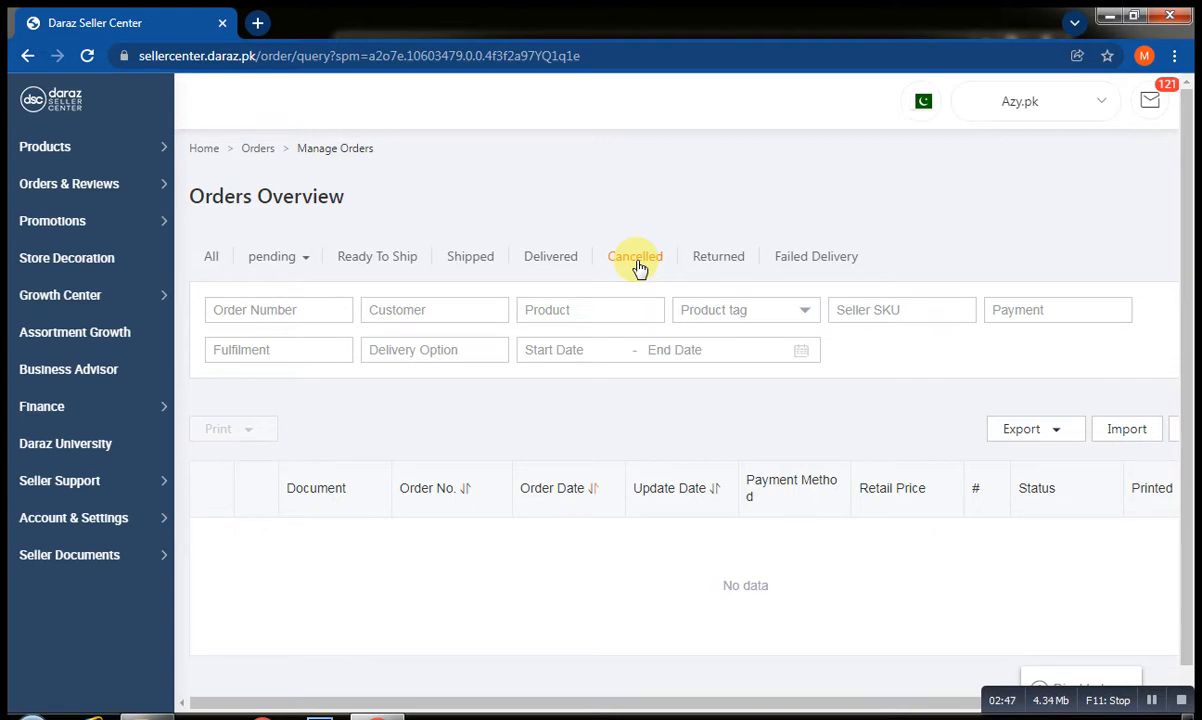
{"action": "left_click", "coordinate": [638, 262]}
{"action": "left_click", "coordinate": [718, 257]}
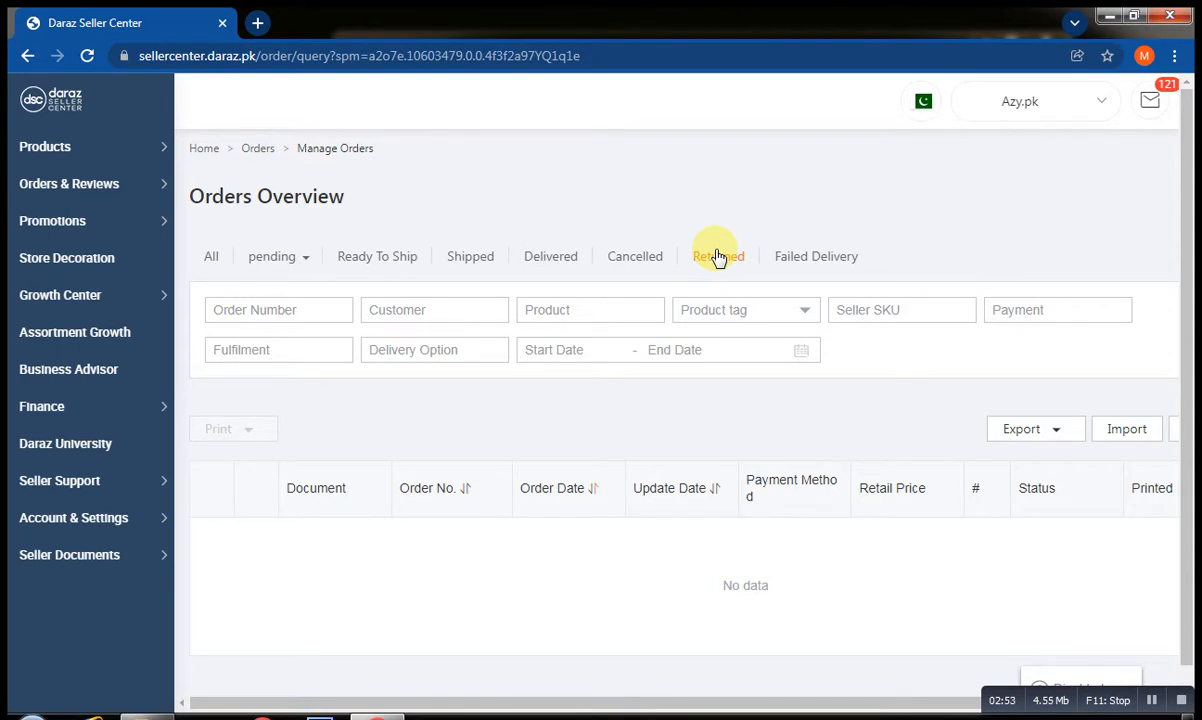
{"action": "left_click", "coordinate": [802, 262]}
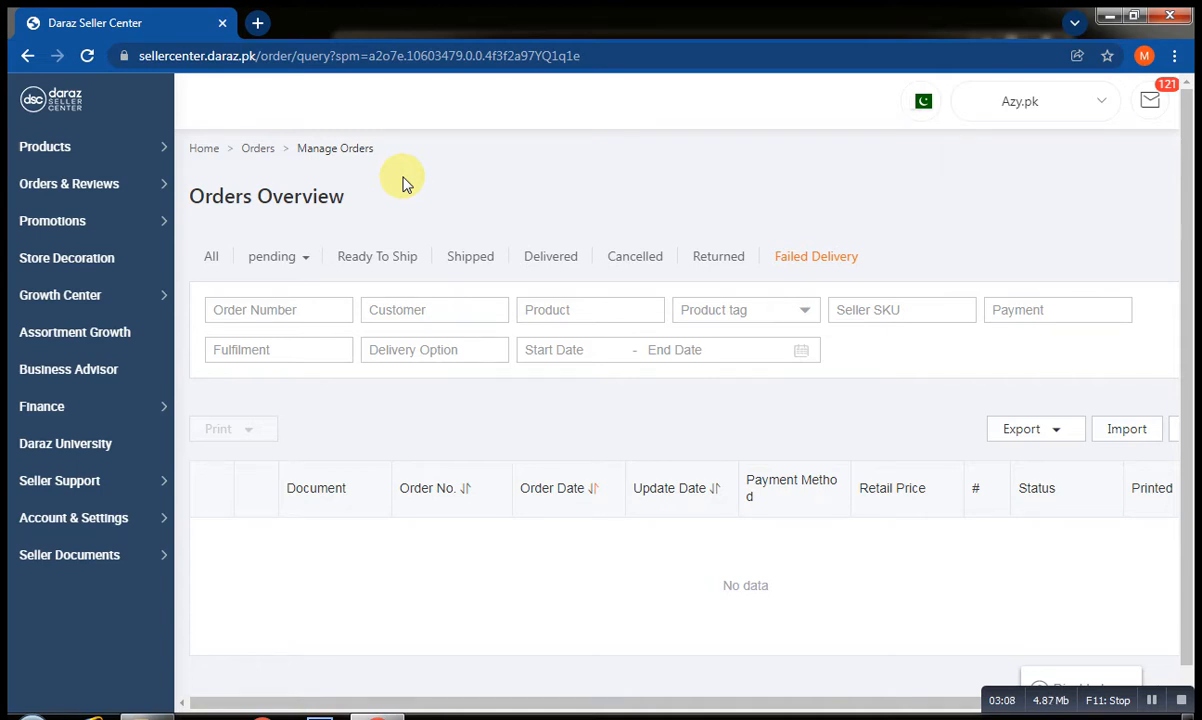
Open Store Decoration and dismiss the welcome tour of the My Pages section.
{"action": "left_click", "coordinate": [127, 257]}
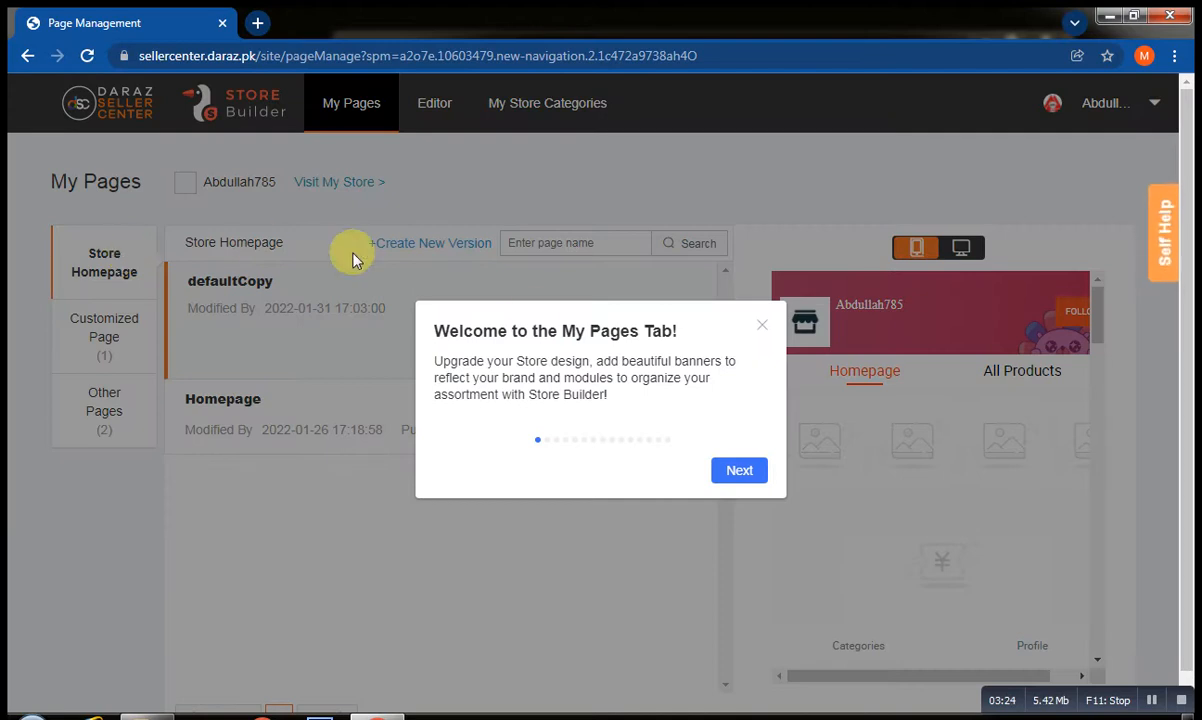
{"action": "left_click", "coordinate": [759, 329]}
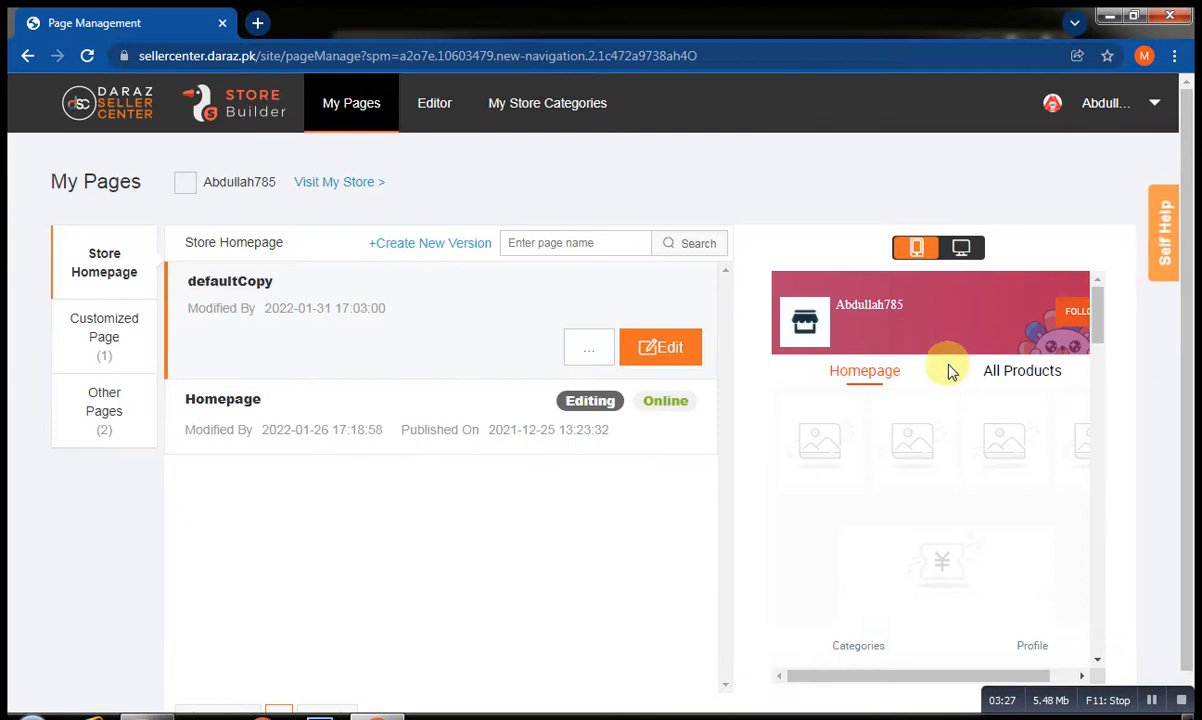
View the desktop preview of the defaultCopy store homepage and close it again.
{"action": "left_click_drag", "start_coordinate": [1096, 335], "coordinate": [940, 222]}
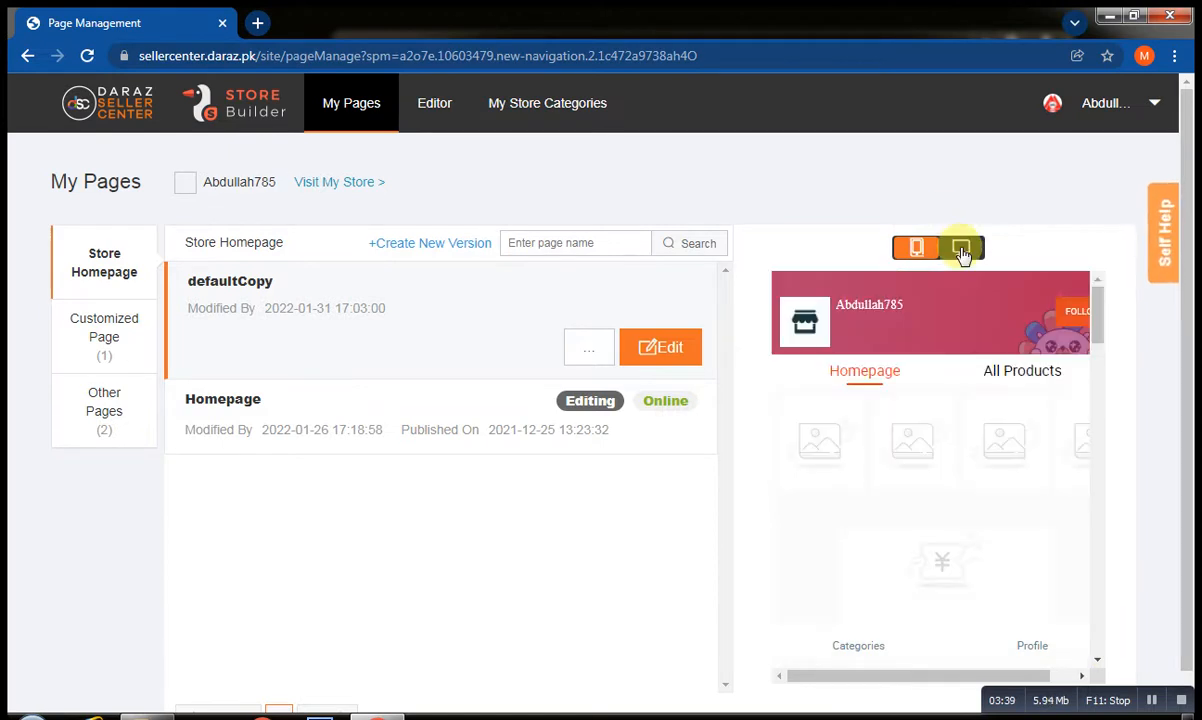
{"action": "left_click", "coordinate": [961, 250]}
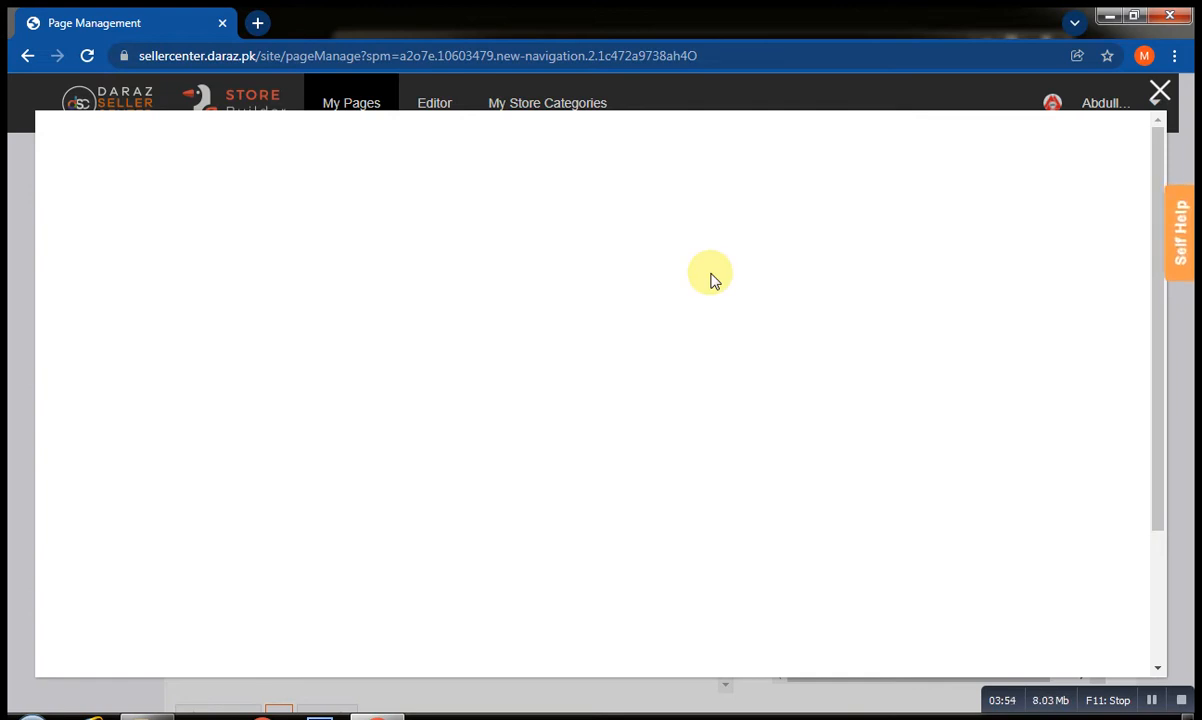
{"action": "left_click", "coordinate": [1159, 92]}
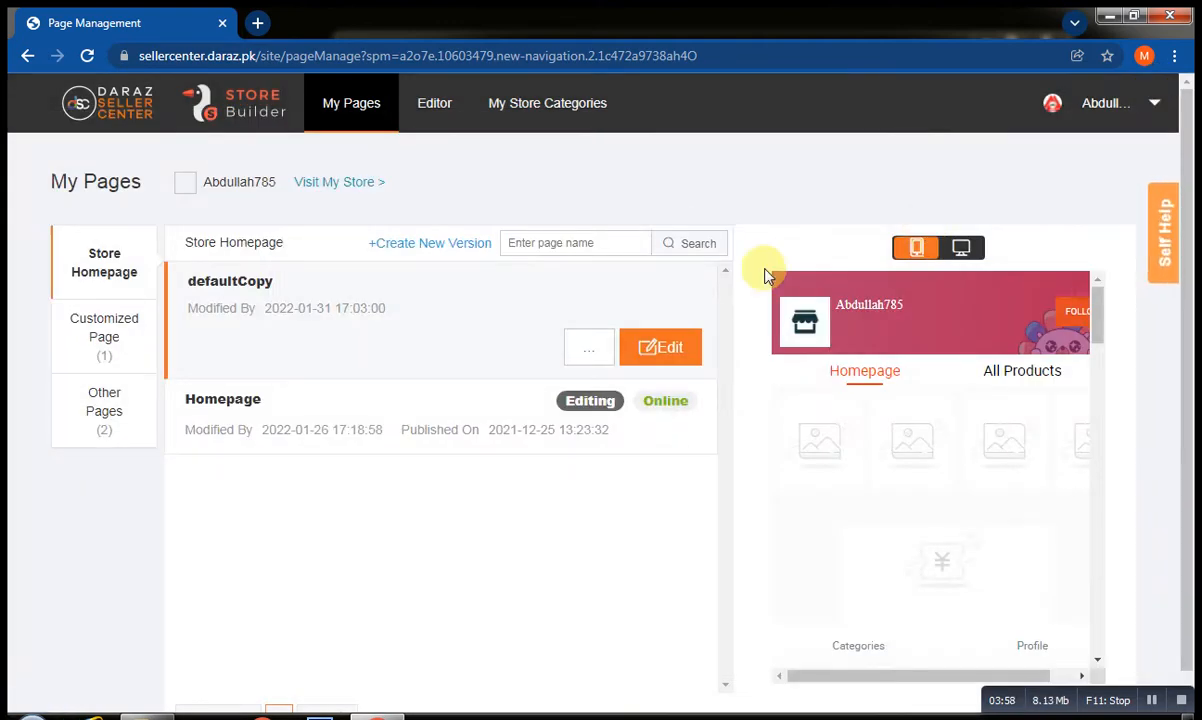
Open the defaultCopy homepage for editing and reuse the page template that is in use.
{"action": "left_click", "coordinate": [662, 350]}
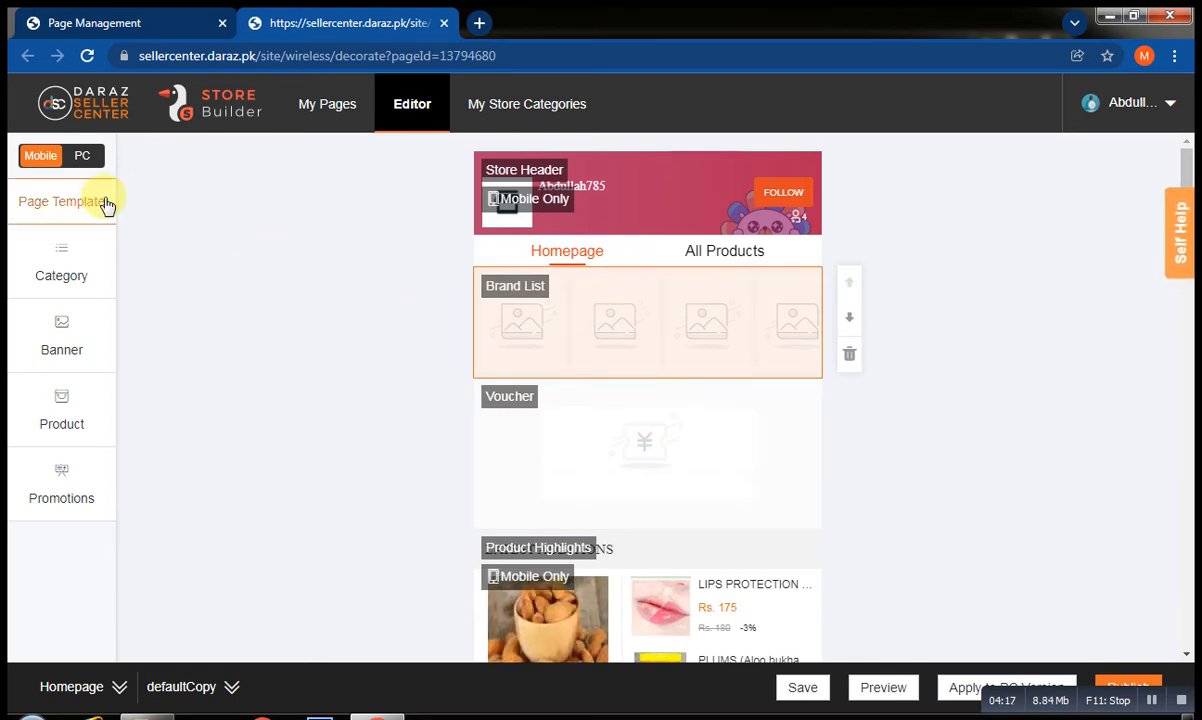
{"action": "left_click", "coordinate": [60, 203]}
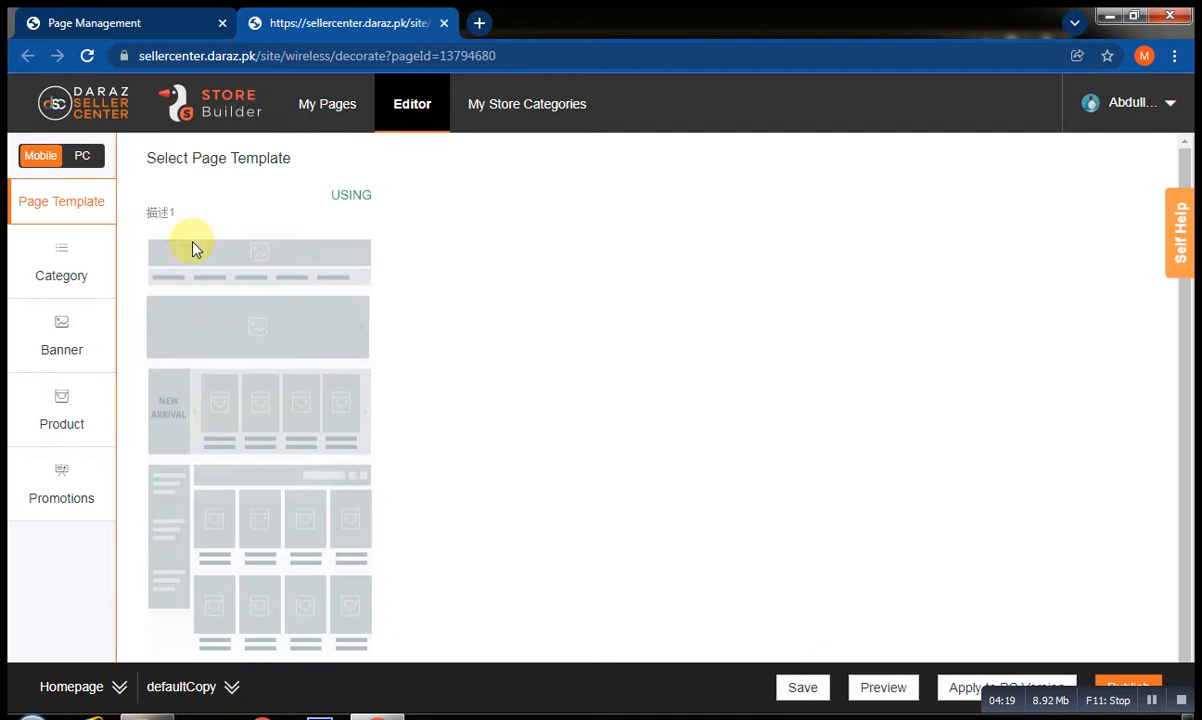
{"action": "mouse_move", "coordinate": [240, 328]}
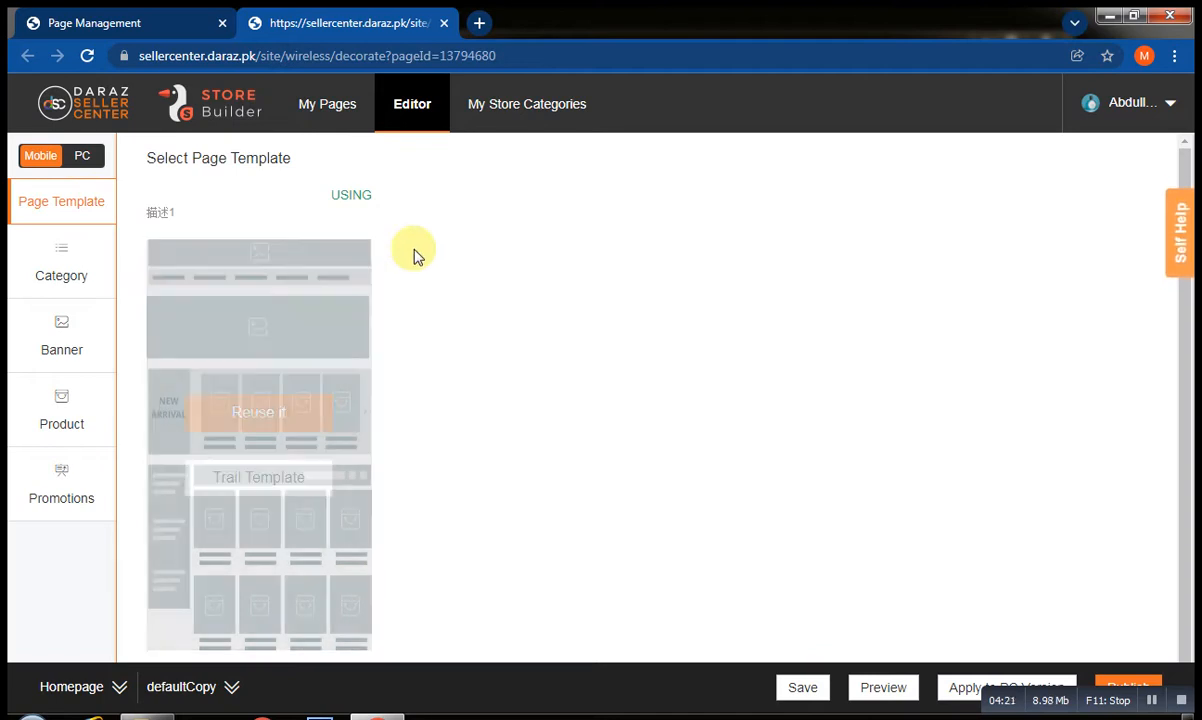
{"action": "mouse_move", "coordinate": [262, 348]}
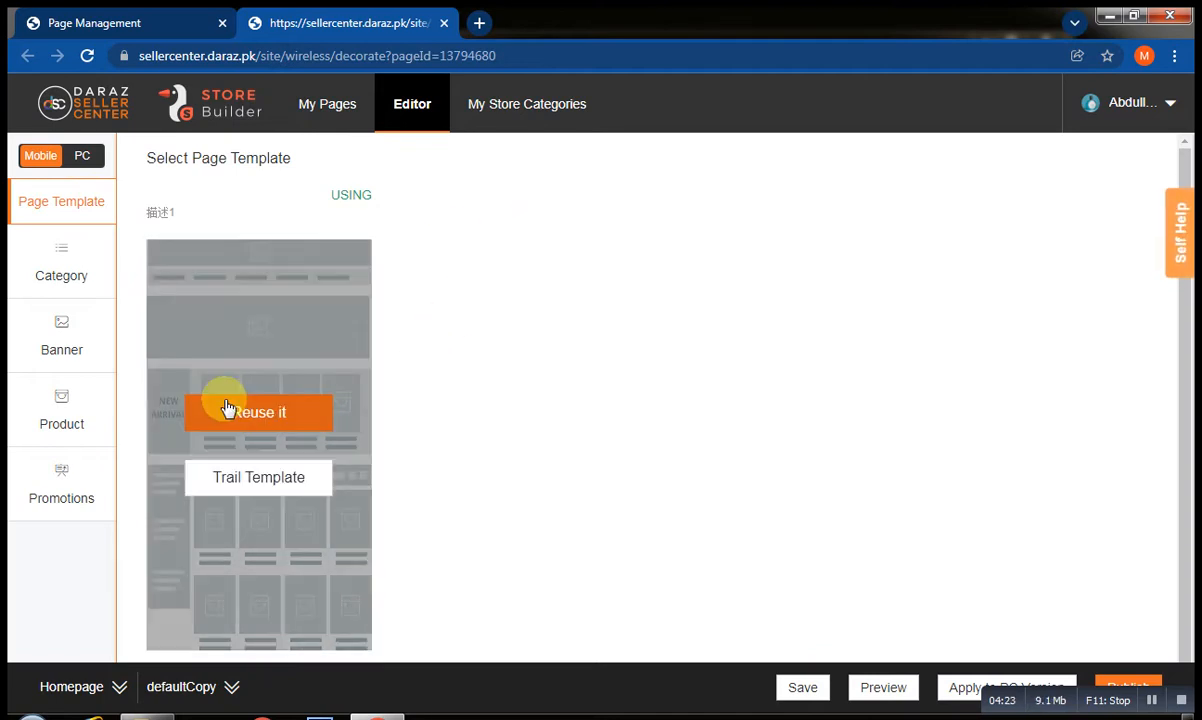
{"action": "left_click", "coordinate": [236, 420]}
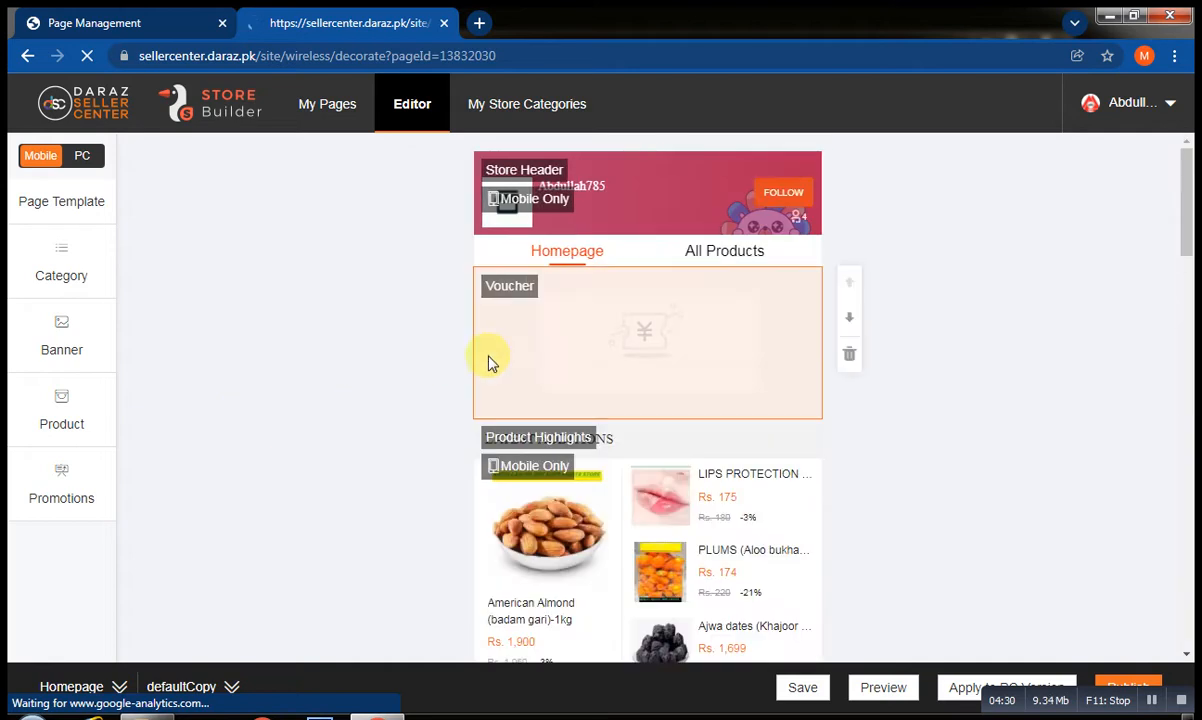
Add a Brand List module to the mobile homepage directly above the Voucher module and select it.
{"action": "left_click", "coordinate": [57, 285]}
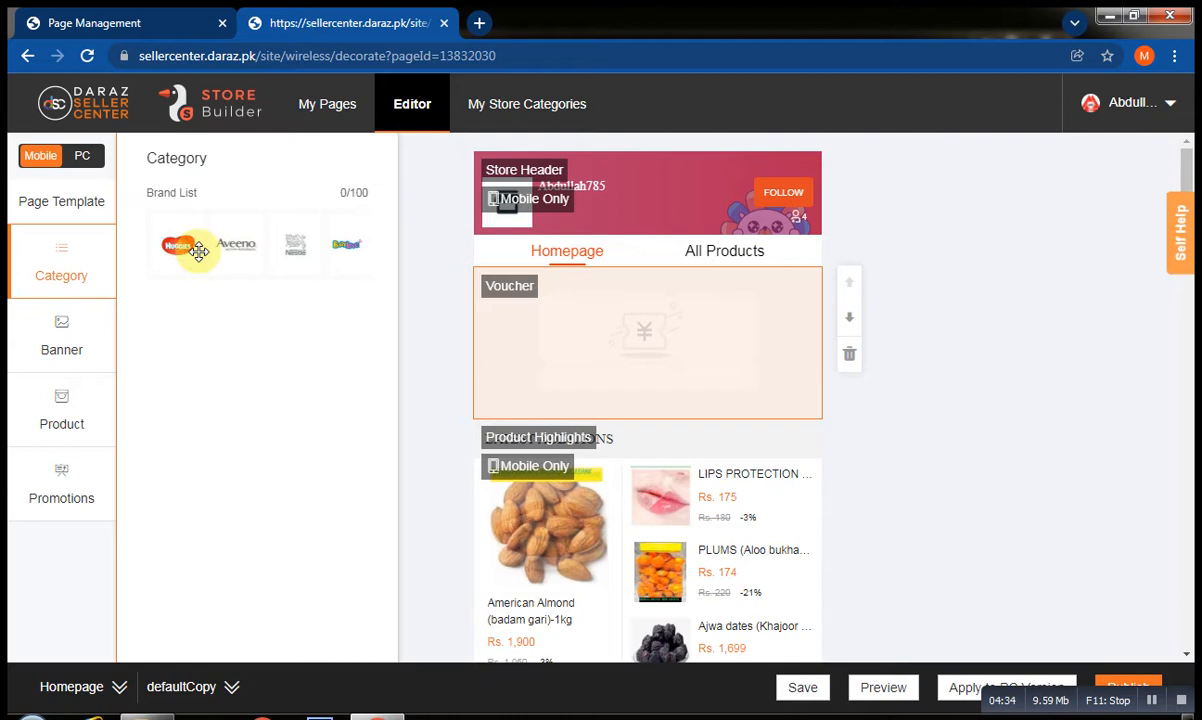
{"action": "left_click_drag", "start_coordinate": [260, 259], "coordinate": [571, 295]}
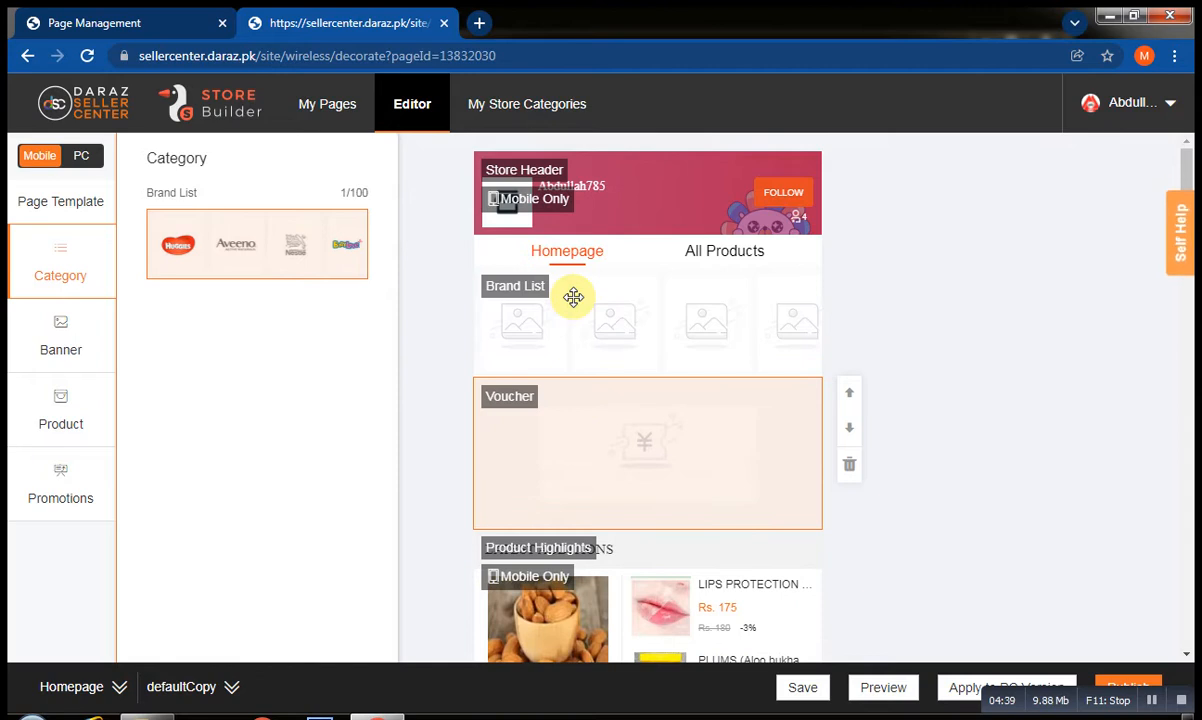
{"action": "left_click", "coordinate": [508, 306]}
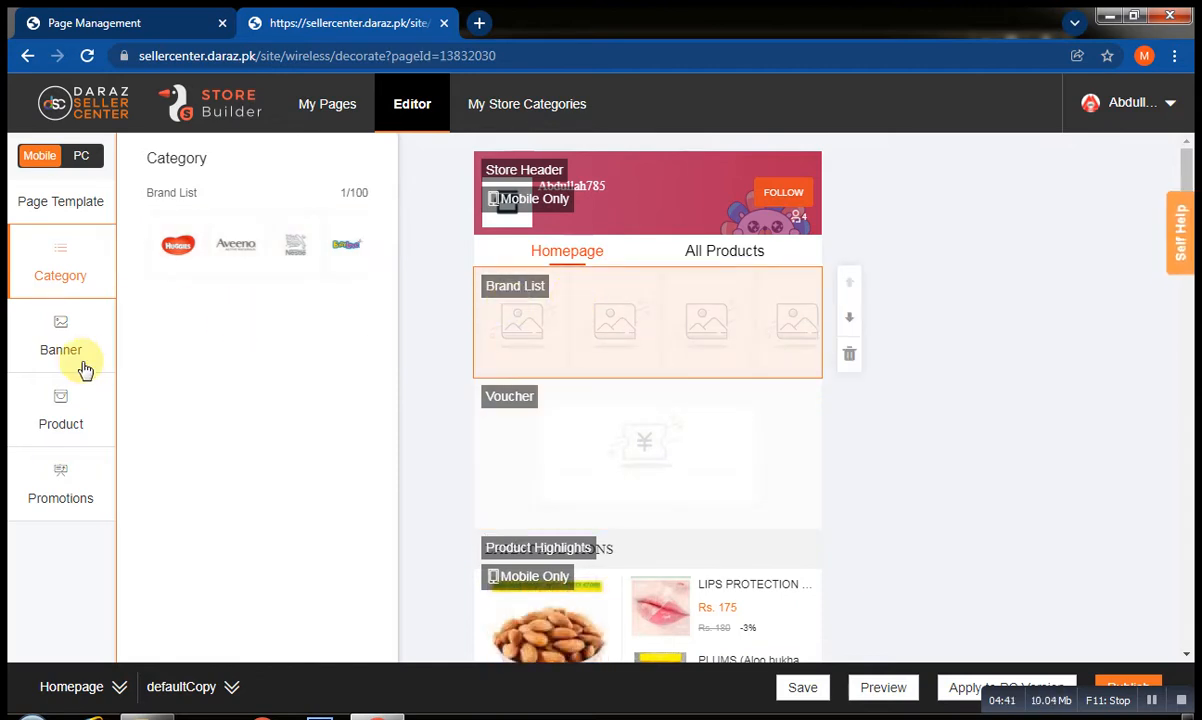
Try to add a Single Multi-Clickable Banner between the Brand List and Voucher modules.
{"action": "left_click", "coordinate": [63, 340]}
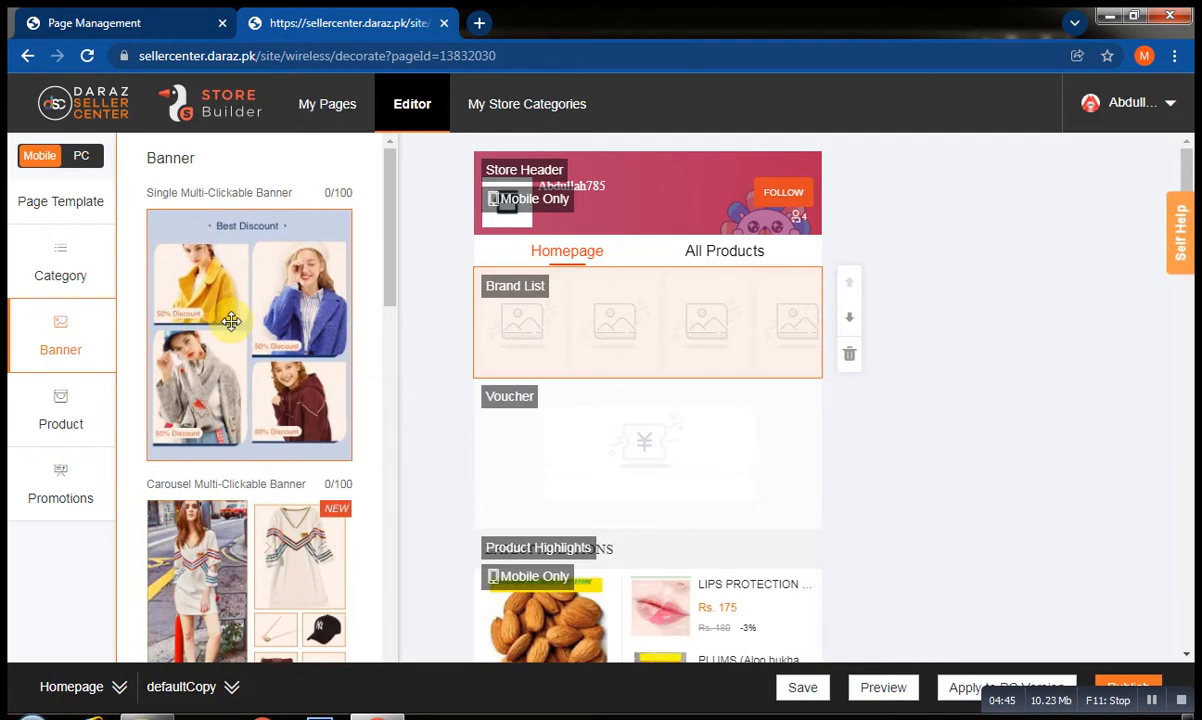
{"action": "left_click_drag", "start_coordinate": [231, 334], "coordinate": [612, 384]}
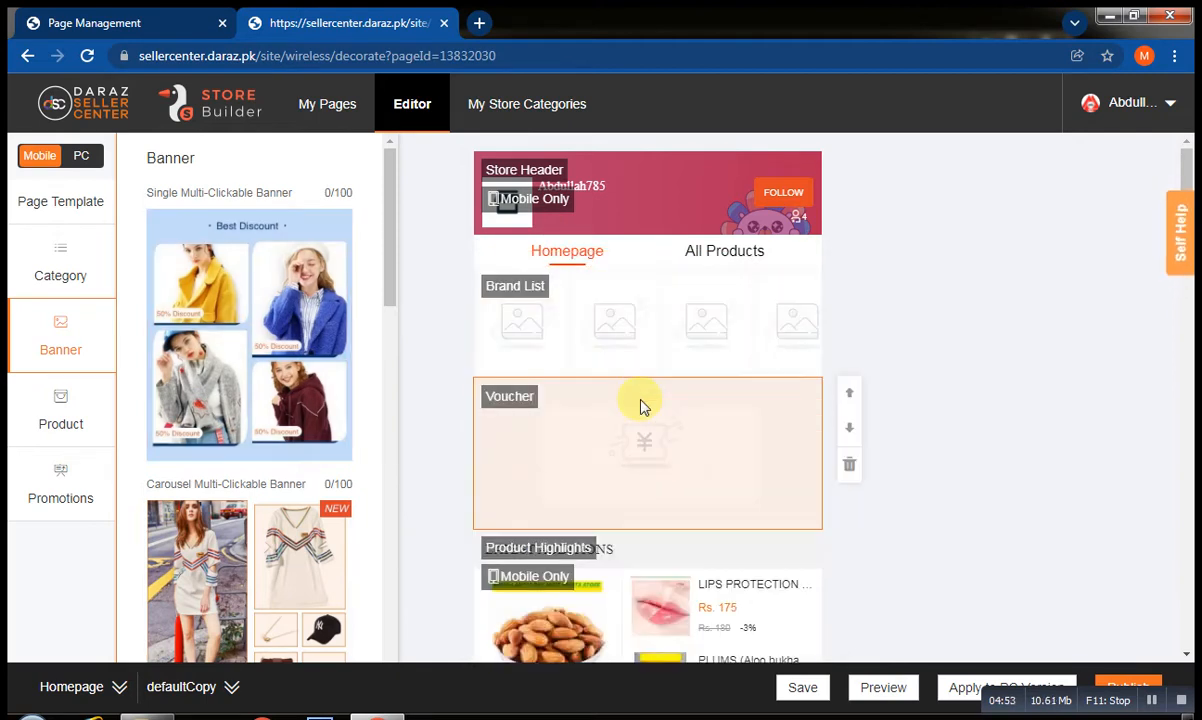
{"action": "left_click", "coordinate": [1121, 258]}
Review the modules and products of the mobile homepage layout down to its end.
{"action": "scroll", "coordinate": [1121, 258], "scroll_direction": "down", "scroll_amount": 3}
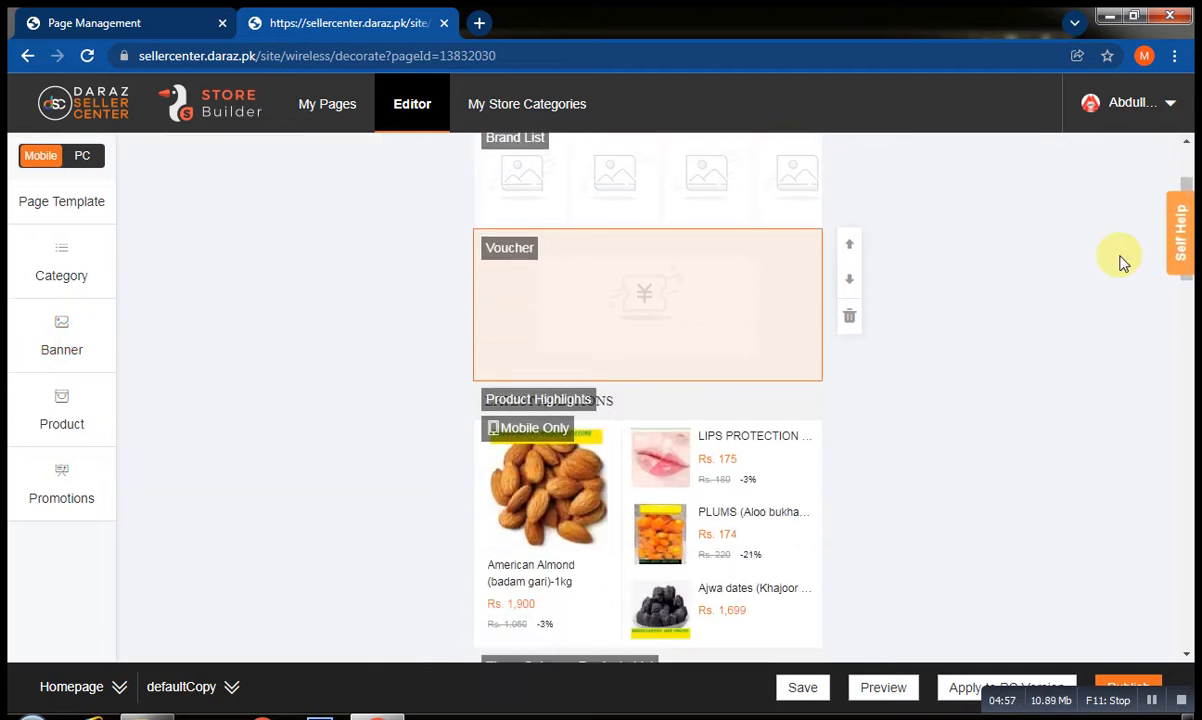
{"action": "scroll", "coordinate": [1121, 262], "scroll_direction": "down", "scroll_amount": 3}
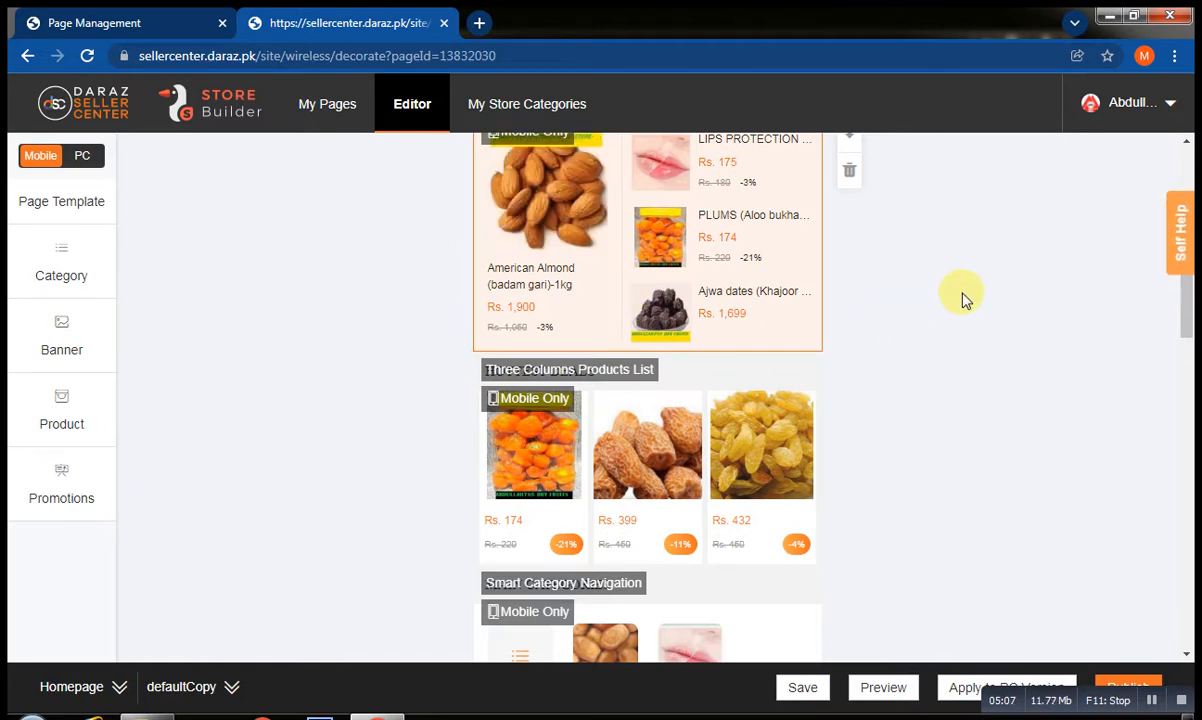
{"action": "scroll", "coordinate": [963, 300], "scroll_direction": "up", "scroll_amount": 2}
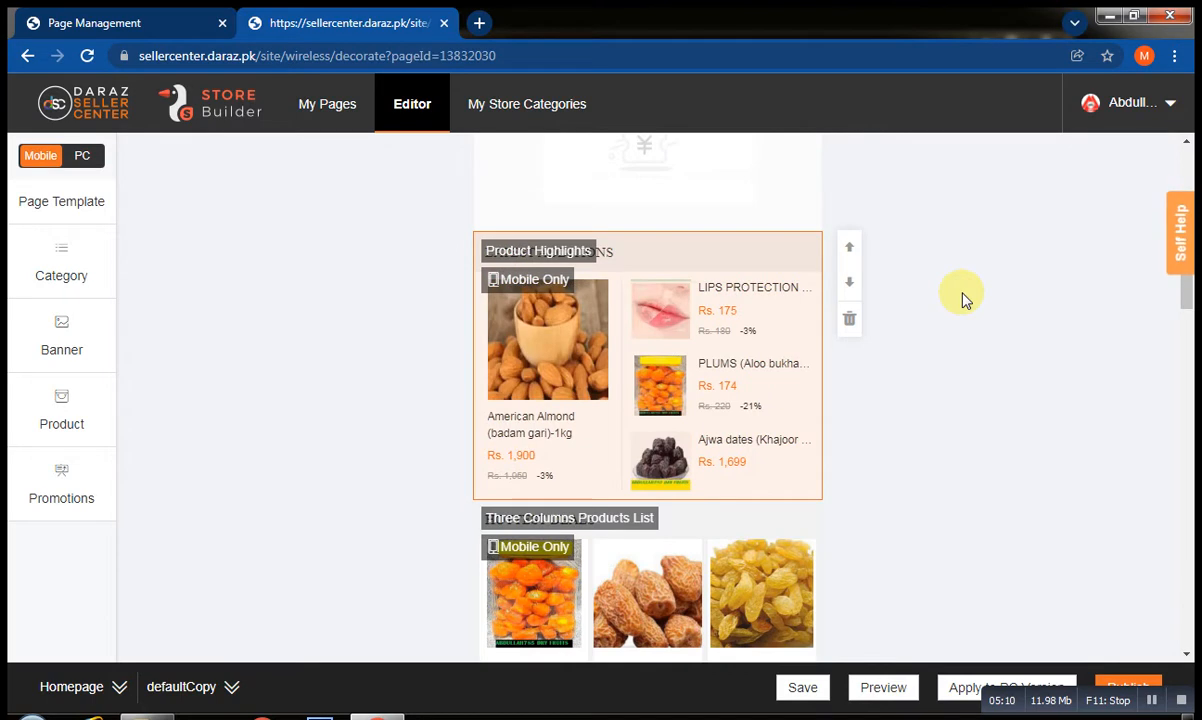
{"action": "scroll", "coordinate": [963, 300], "scroll_direction": "down", "scroll_amount": 5}
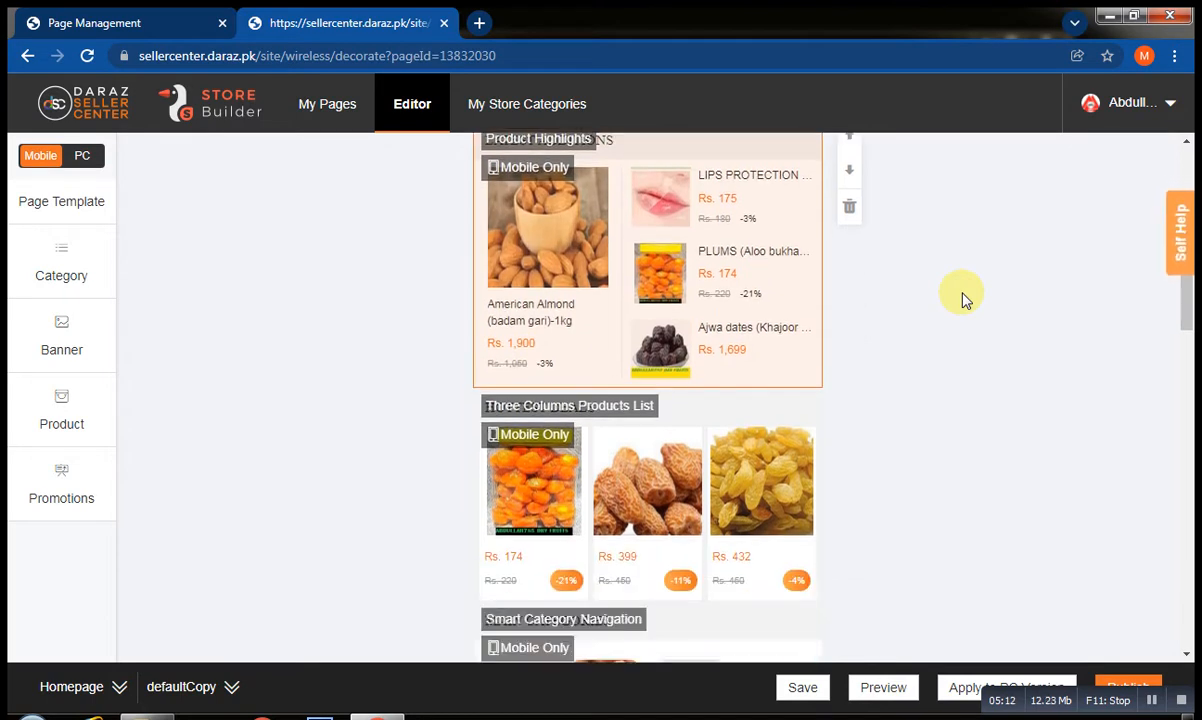
{"action": "scroll", "coordinate": [963, 300], "scroll_direction": "down", "scroll_amount": 15}
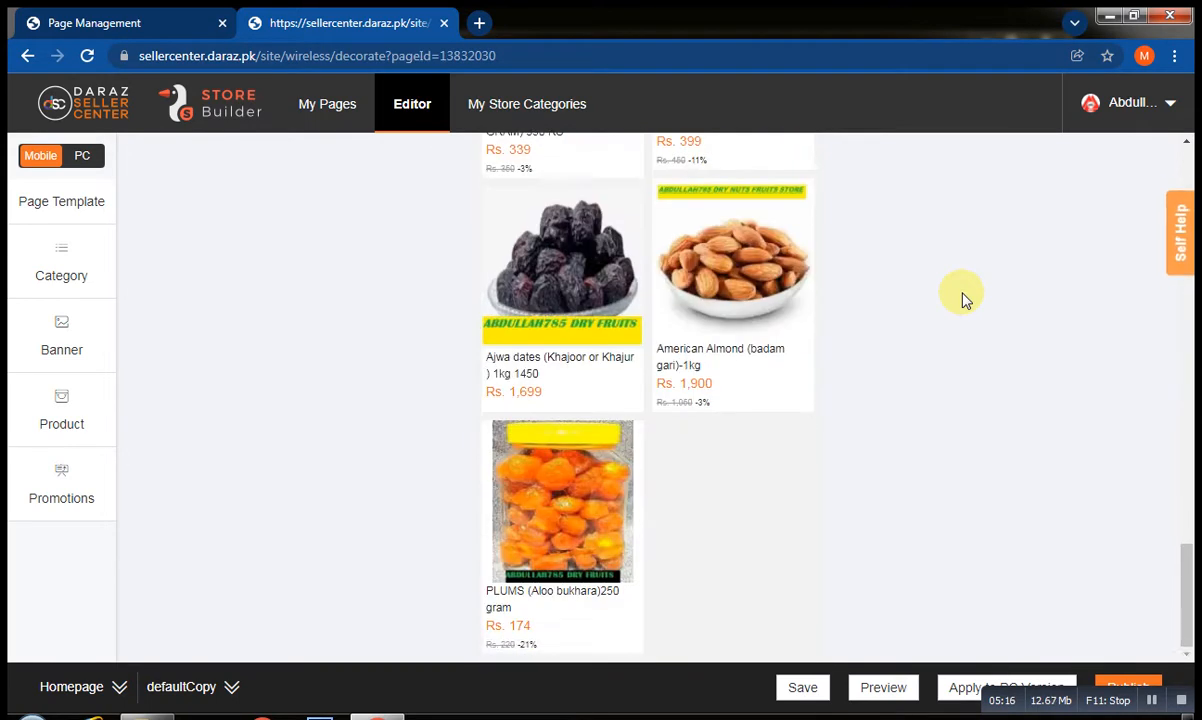
Try to add a Product & Banner Carousel module at the Voucher module of the mobile homepage.
{"action": "scroll", "coordinate": [963, 300], "scroll_direction": "up", "scroll_amount": 10}
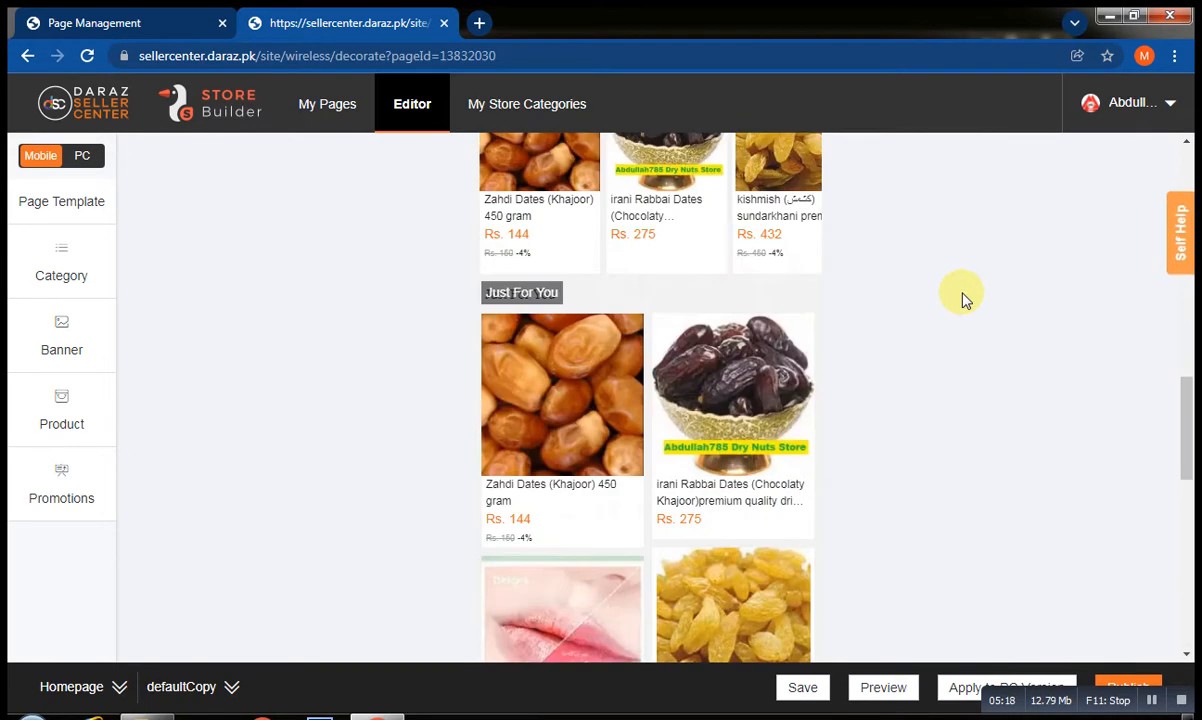
{"action": "scroll", "coordinate": [963, 300], "scroll_direction": "up", "scroll_amount": 6}
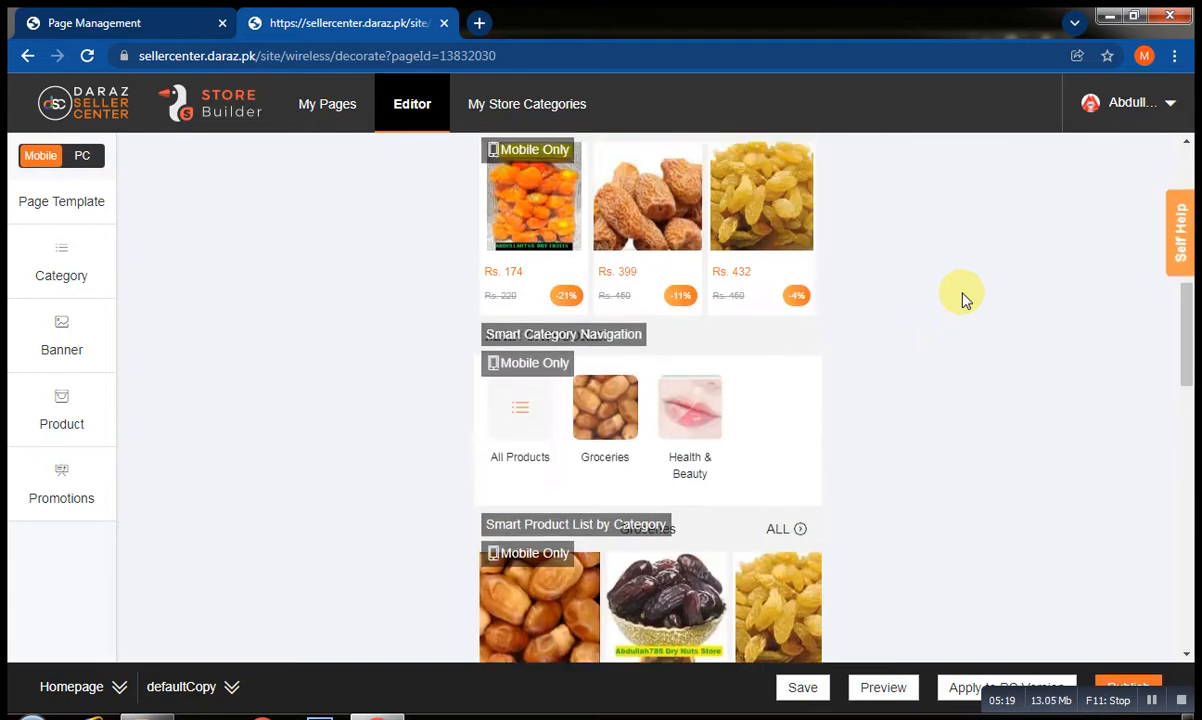
{"action": "scroll", "coordinate": [963, 300], "scroll_direction": "up", "scroll_amount": 4}
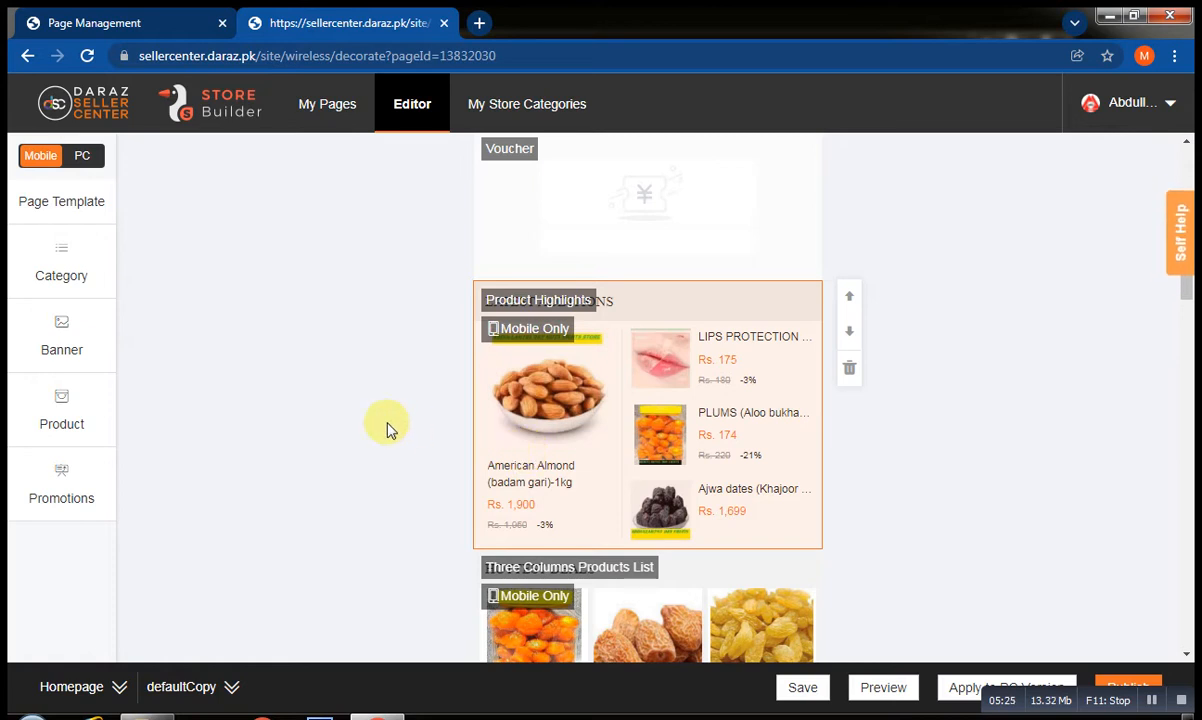
{"action": "left_click", "coordinate": [64, 410]}
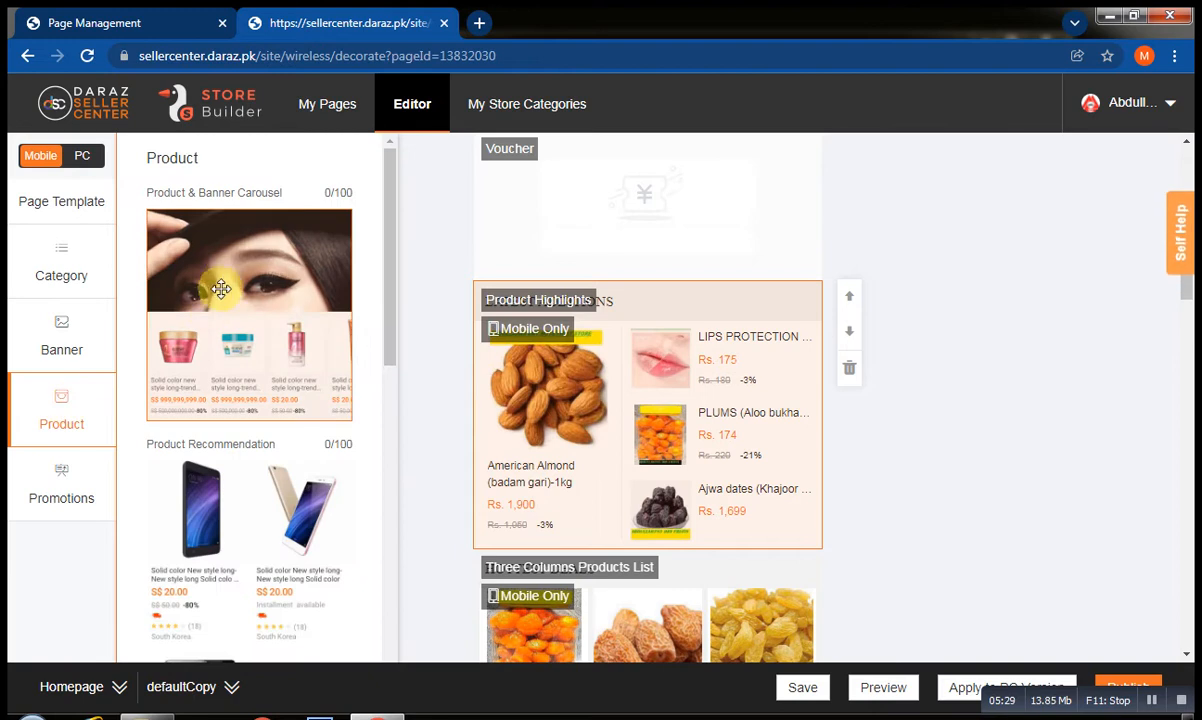
{"action": "left_click_drag", "start_coordinate": [226, 279], "coordinate": [647, 191]}
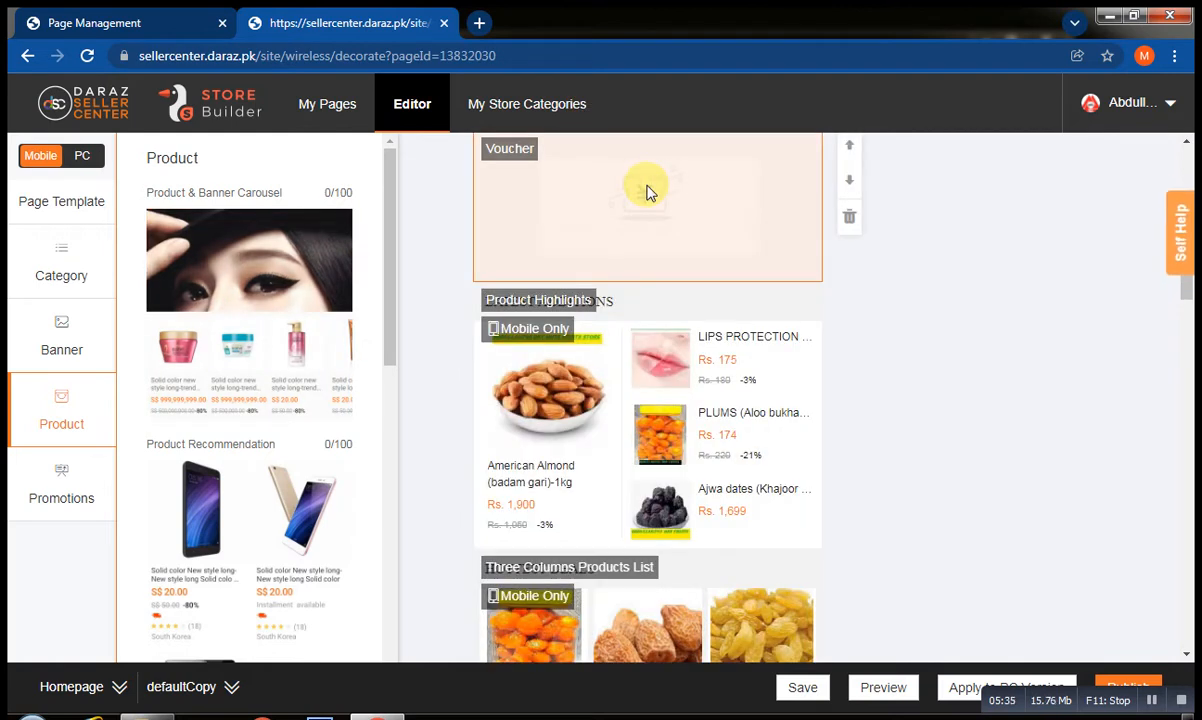
{"action": "left_click", "coordinate": [518, 343]}
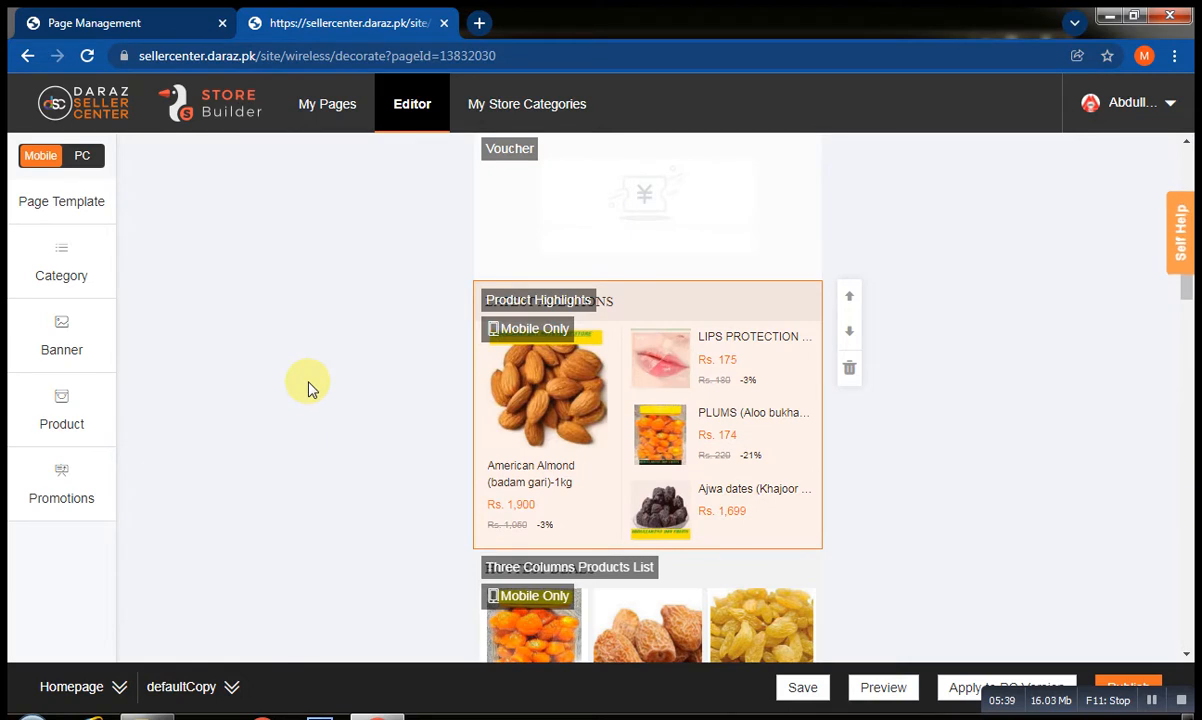
Review the mobile homepage from the Store Header through its product lists and check the available Promotions modules.
{"action": "scroll", "coordinate": [308, 388], "scroll_direction": "down", "scroll_amount": 6}
{"action": "scroll", "coordinate": [308, 388], "scroll_direction": "down", "scroll_amount": 5}
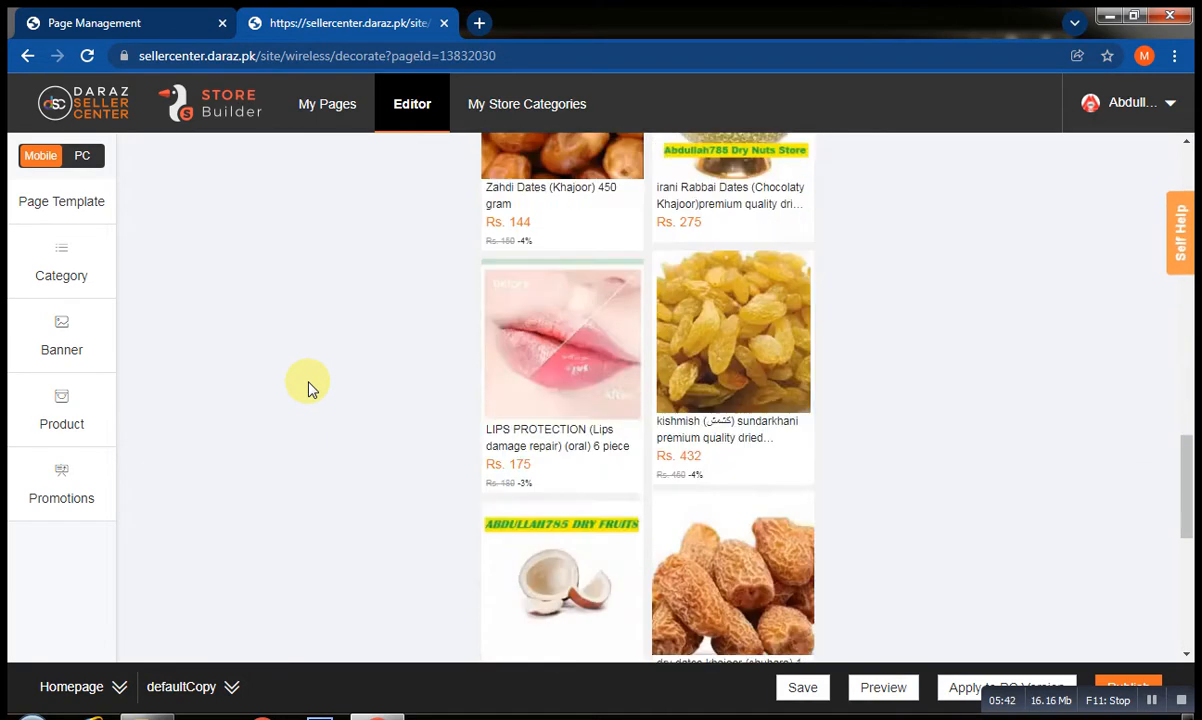
{"action": "scroll", "coordinate": [308, 388], "scroll_direction": "up", "scroll_amount": 5}
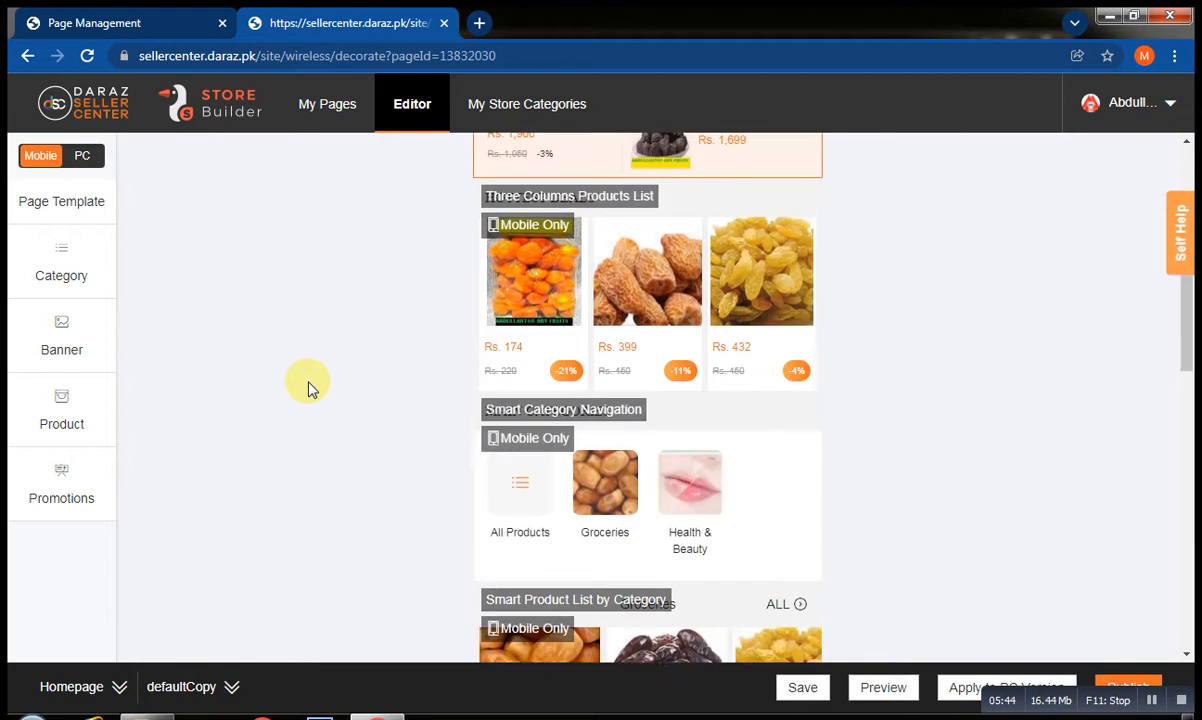
{"action": "scroll", "coordinate": [308, 388], "scroll_direction": "up", "scroll_amount": 5}
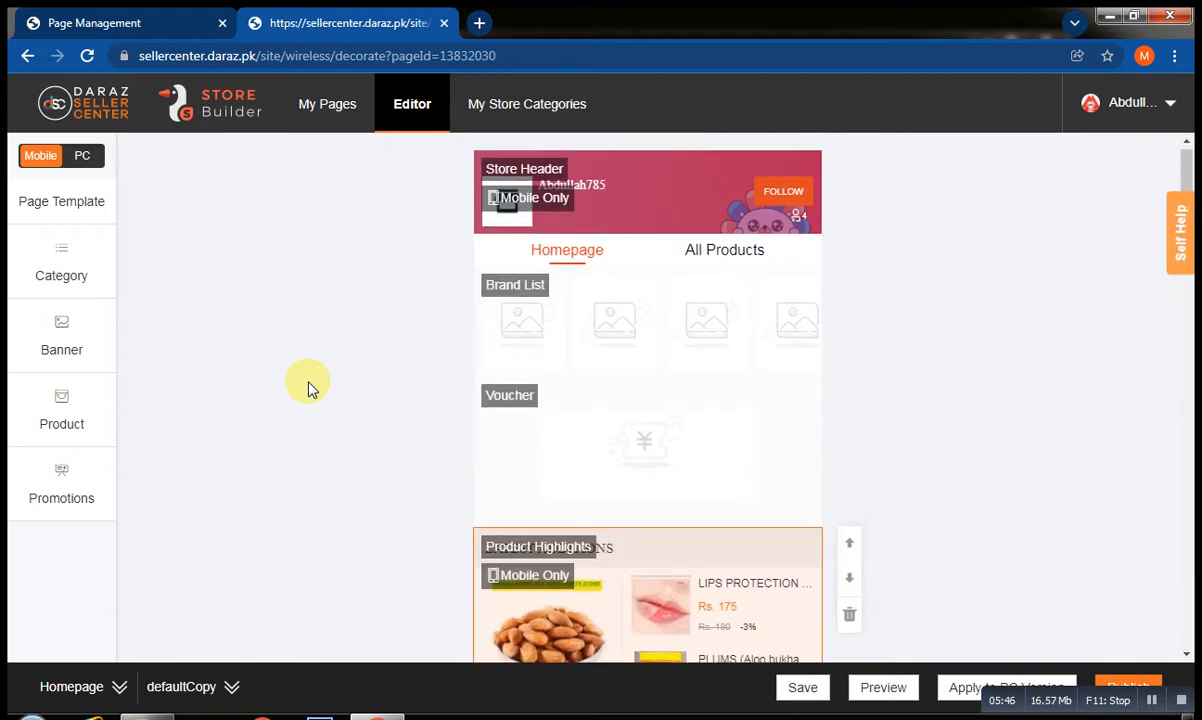
{"action": "scroll", "coordinate": [308, 388], "scroll_direction": "down", "scroll_amount": 10}
{"action": "scroll", "coordinate": [308, 388], "scroll_direction": "down", "scroll_amount": 5}
{"action": "scroll", "coordinate": [308, 388], "scroll_direction": "up", "scroll_amount": 5}
{"action": "scroll", "coordinate": [308, 388], "scroll_direction": "up", "scroll_amount": 8}
{"action": "scroll", "coordinate": [308, 388], "scroll_direction": "up", "scroll_amount": 3}
{"action": "scroll", "coordinate": [308, 388], "scroll_direction": "up", "scroll_amount": 9}
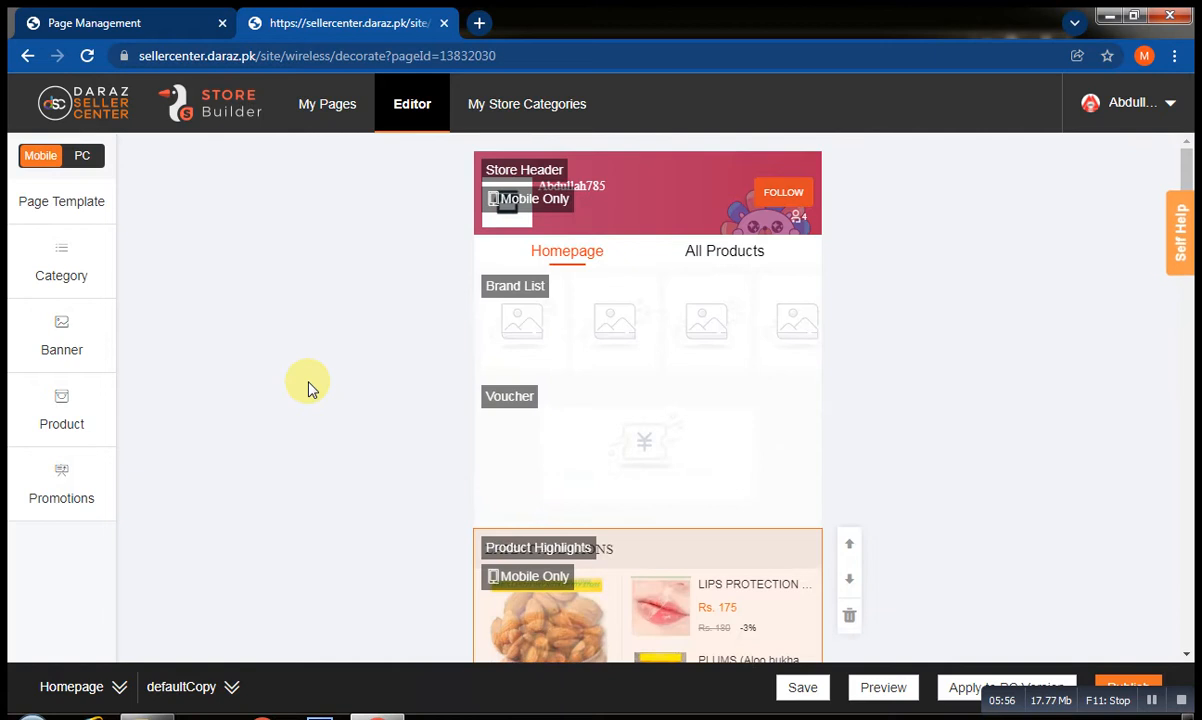
{"action": "left_click", "coordinate": [85, 500]}
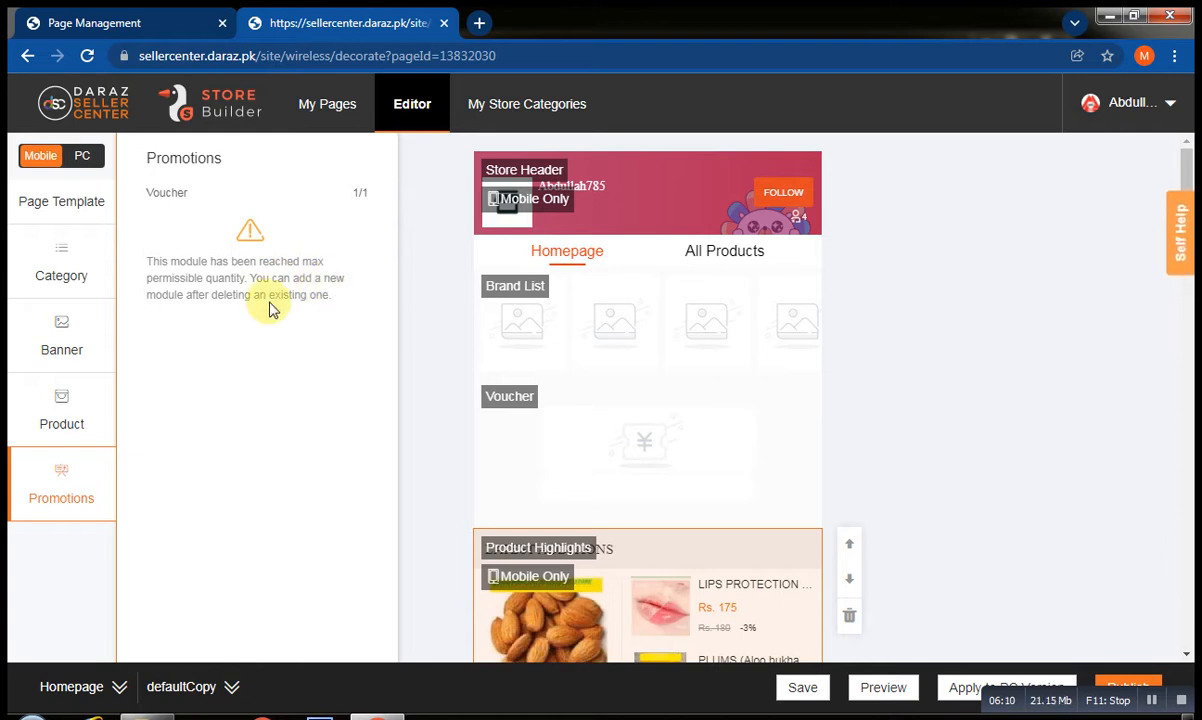
{"action": "left_click", "coordinate": [986, 200]}
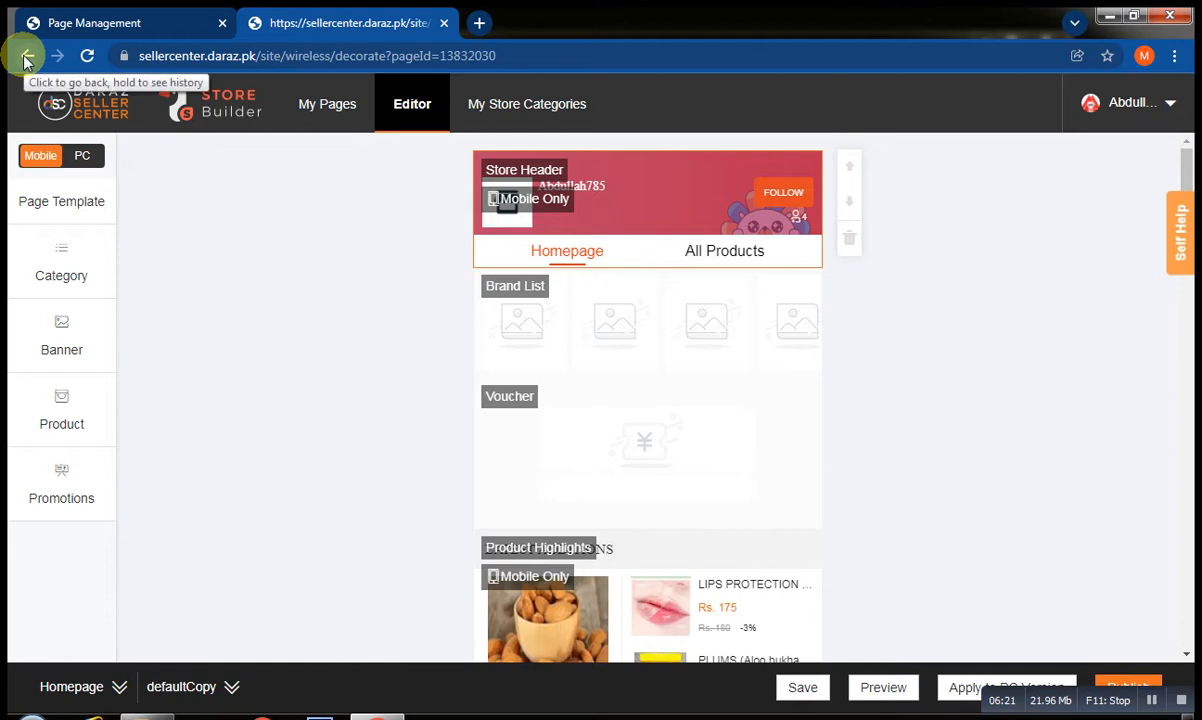
Close the homepage editor, return to the Seller Center and show the existing problems under Assortment Growth.
{"action": "left_click", "coordinate": [442, 22]}
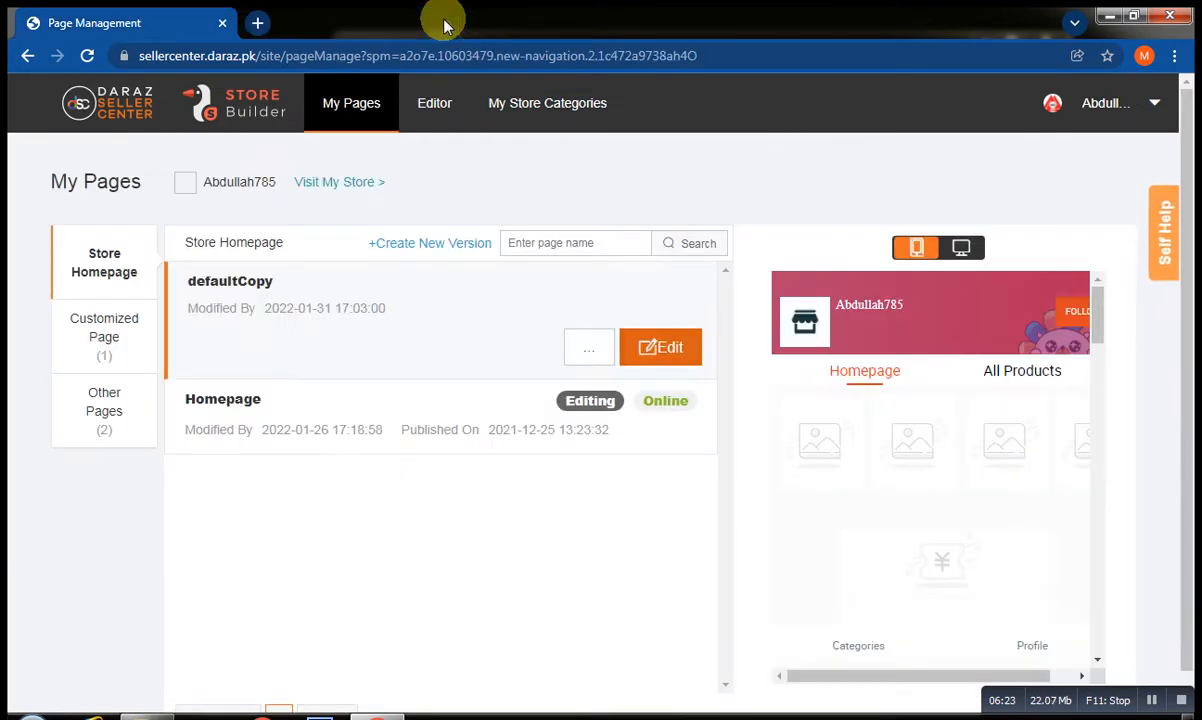
{"action": "left_click", "coordinate": [25, 62]}
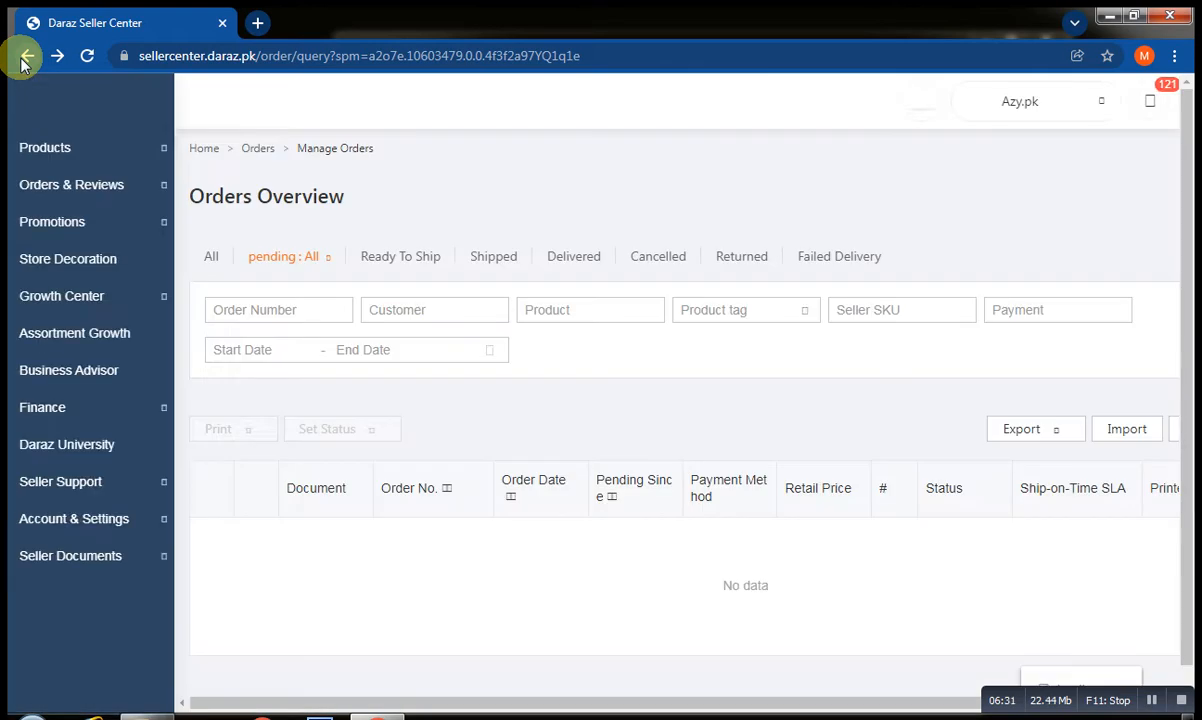
{"action": "mouse_move", "coordinate": [118, 298]}
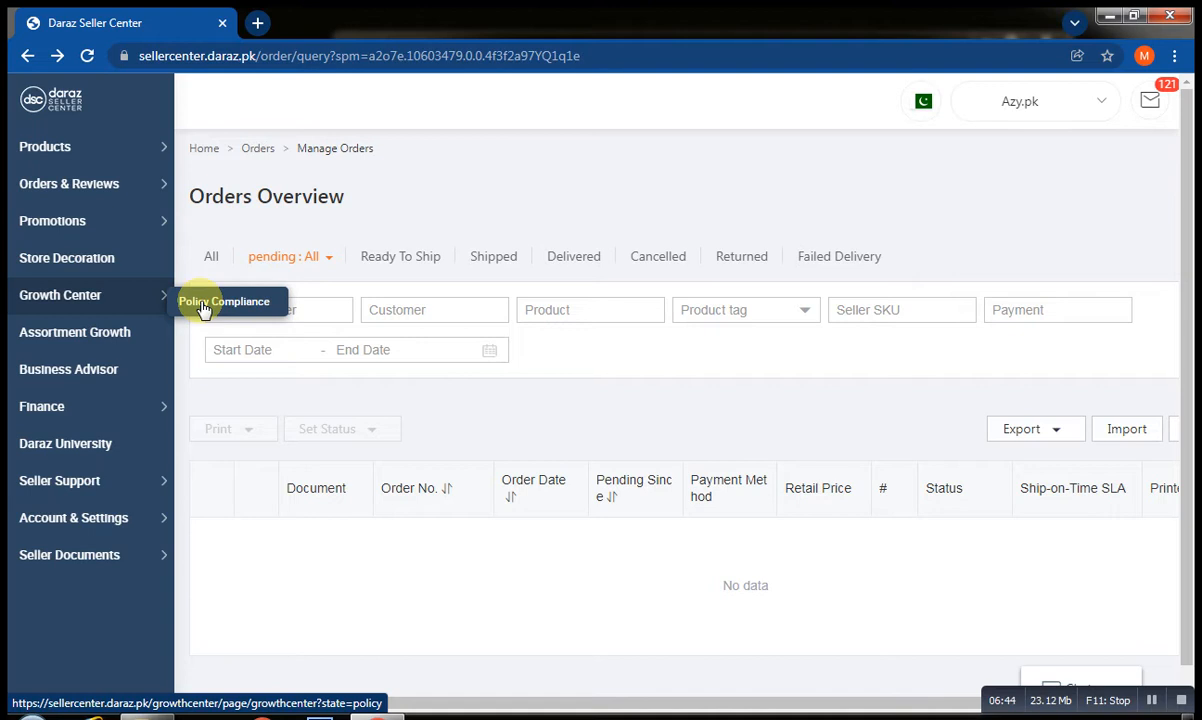
{"action": "left_click", "coordinate": [110, 336]}
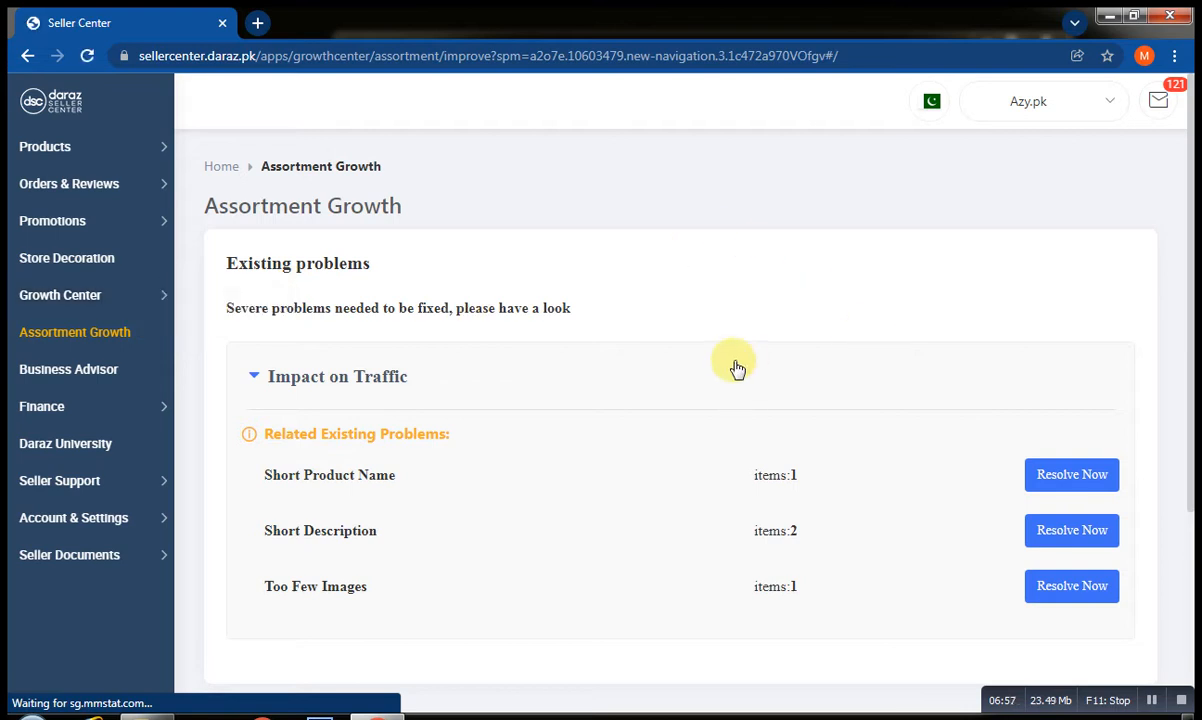
{"action": "scroll", "coordinate": [735, 368], "scroll_direction": "down", "scroll_amount": 2}
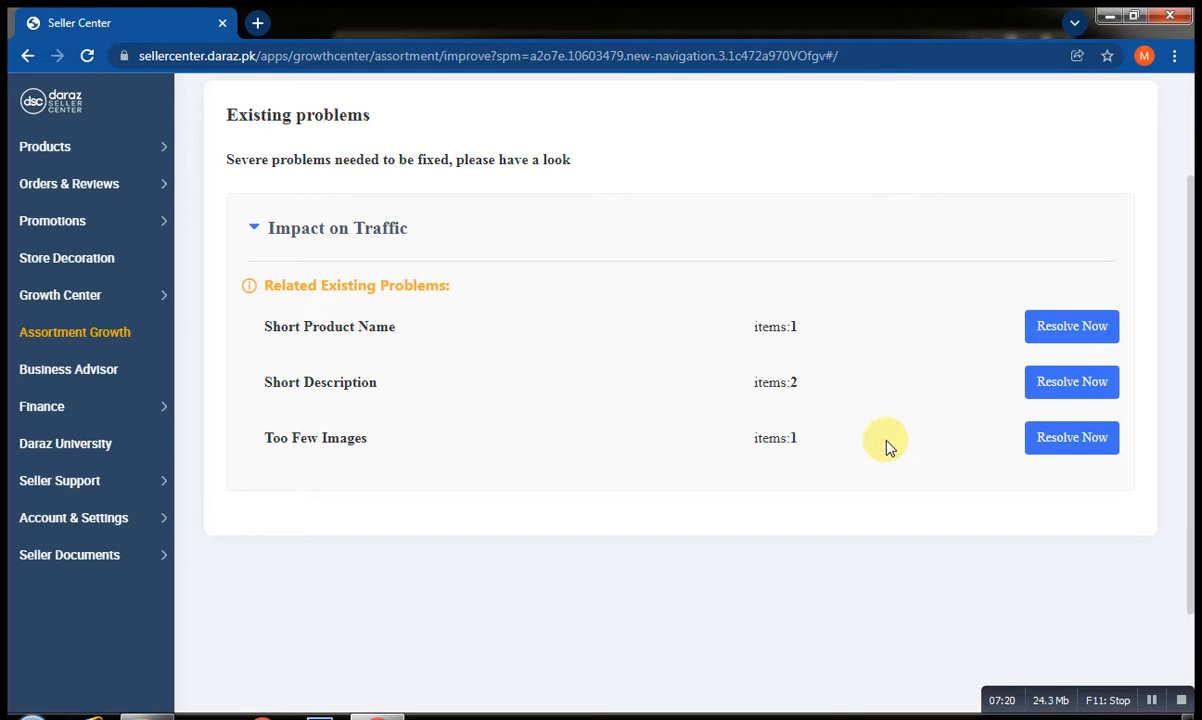
Open the PLUMS product flagged for a short product name and insert "premium quality" before "250 gram" in its name.
{"action": "left_click", "coordinate": [1070, 330]}
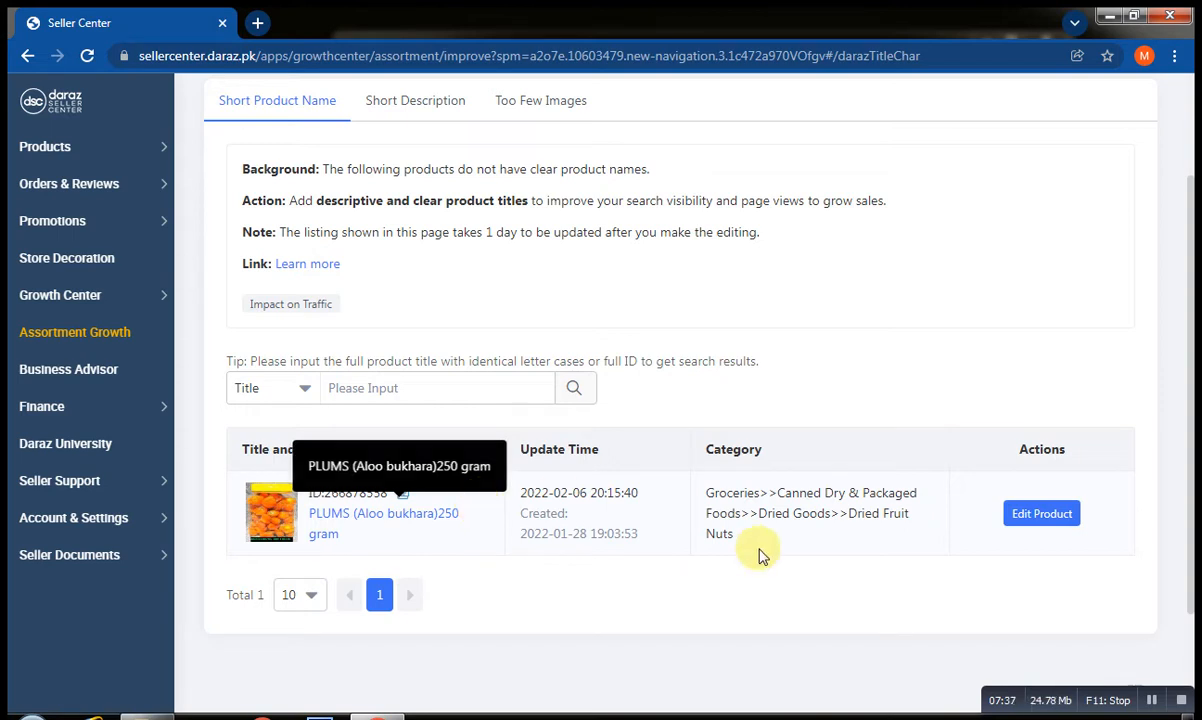
{"action": "left_click", "coordinate": [1030, 513]}
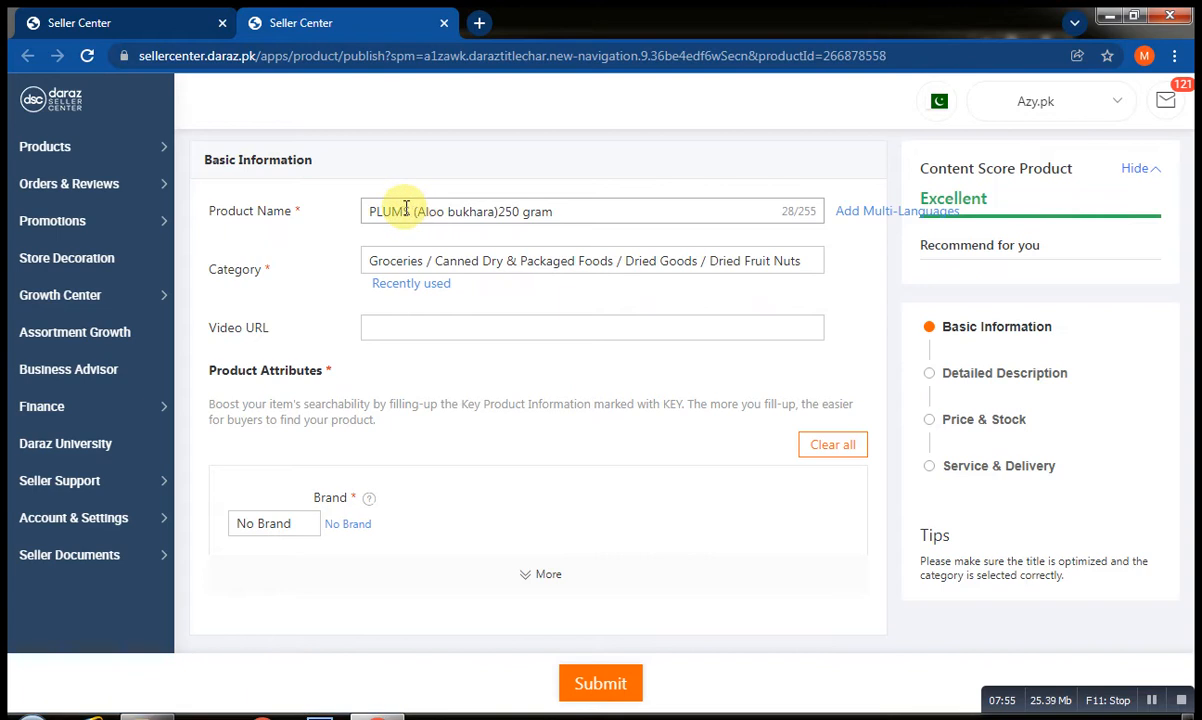
{"action": "left_click", "coordinate": [497, 212]}
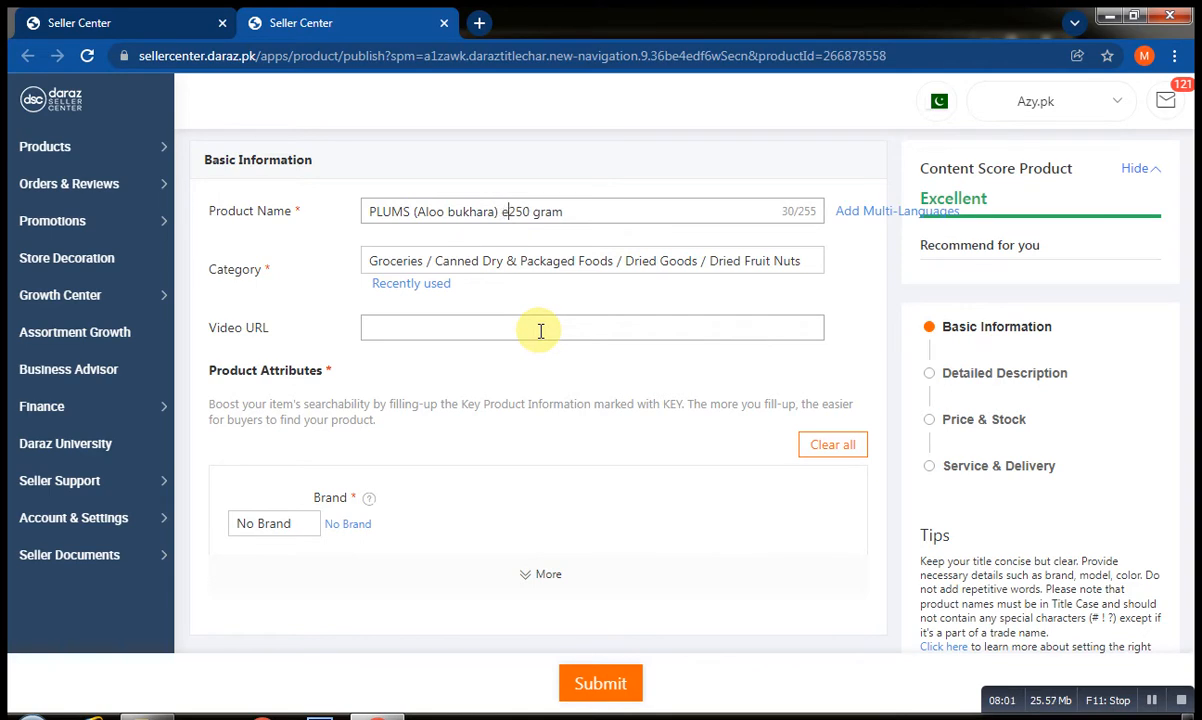
{"action": "type", "text": "j"}
{"action": "key", "text": "BackSpace"}
{"action": "type", "text": "primum "}
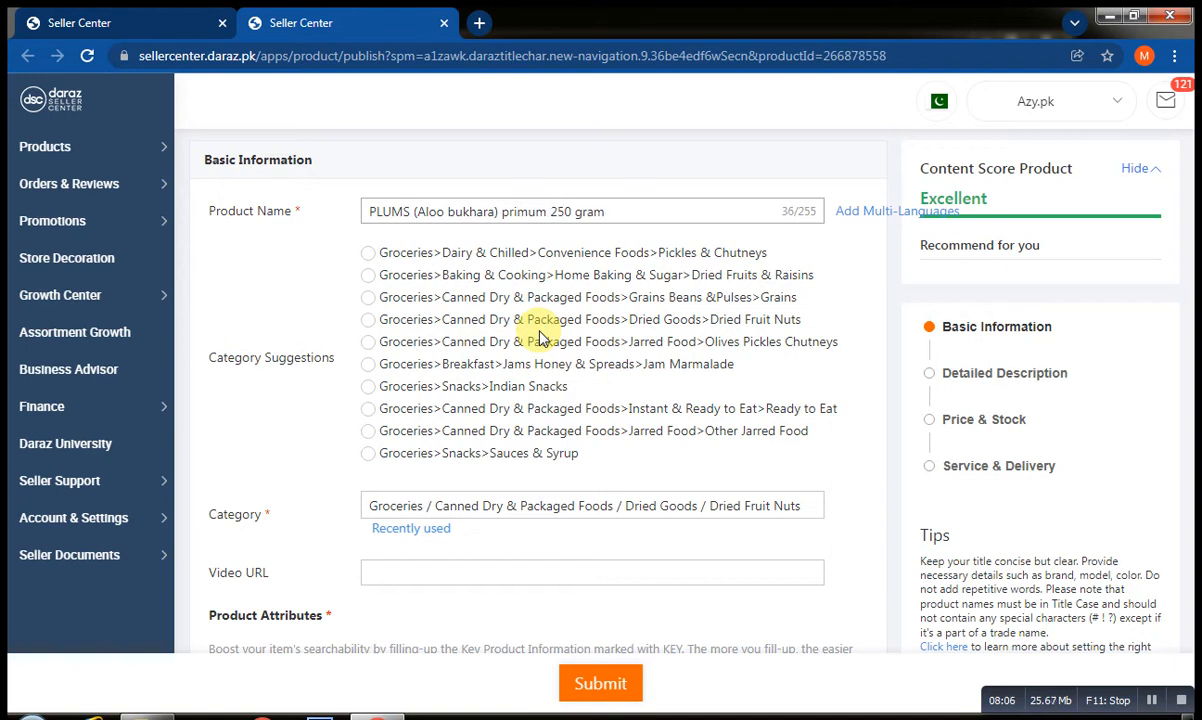
{"action": "type", "text": "quality"}
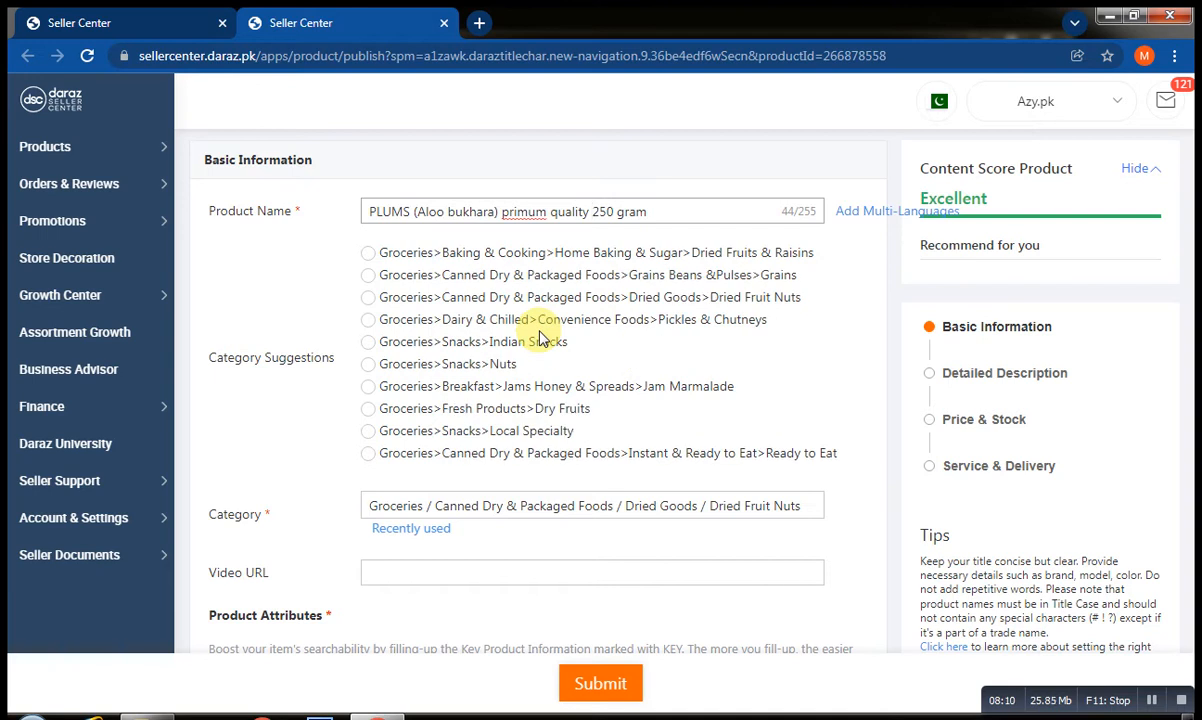
{"action": "right_click", "coordinate": [518, 212]}
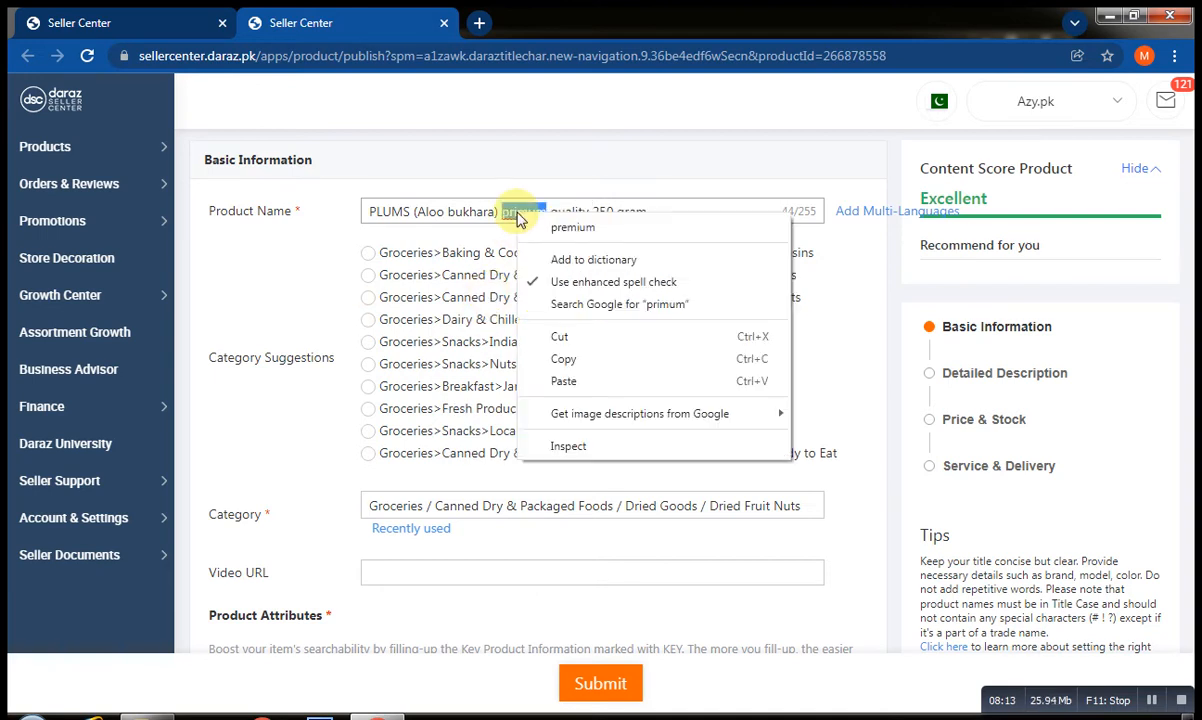
{"action": "left_click", "coordinate": [573, 230]}
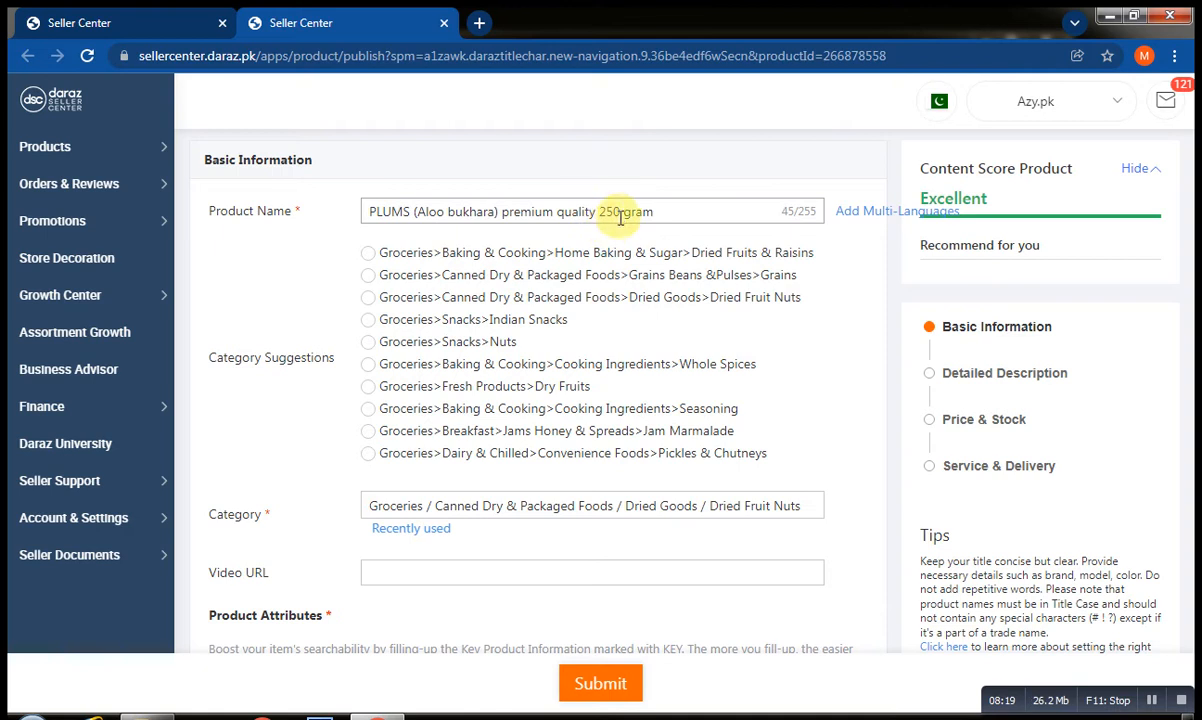
Enclose the 250 in parentheses in the product name and submit the edited product.
{"action": "left_click", "coordinate": [622, 213]}
{"action": "type", "text": ")"}
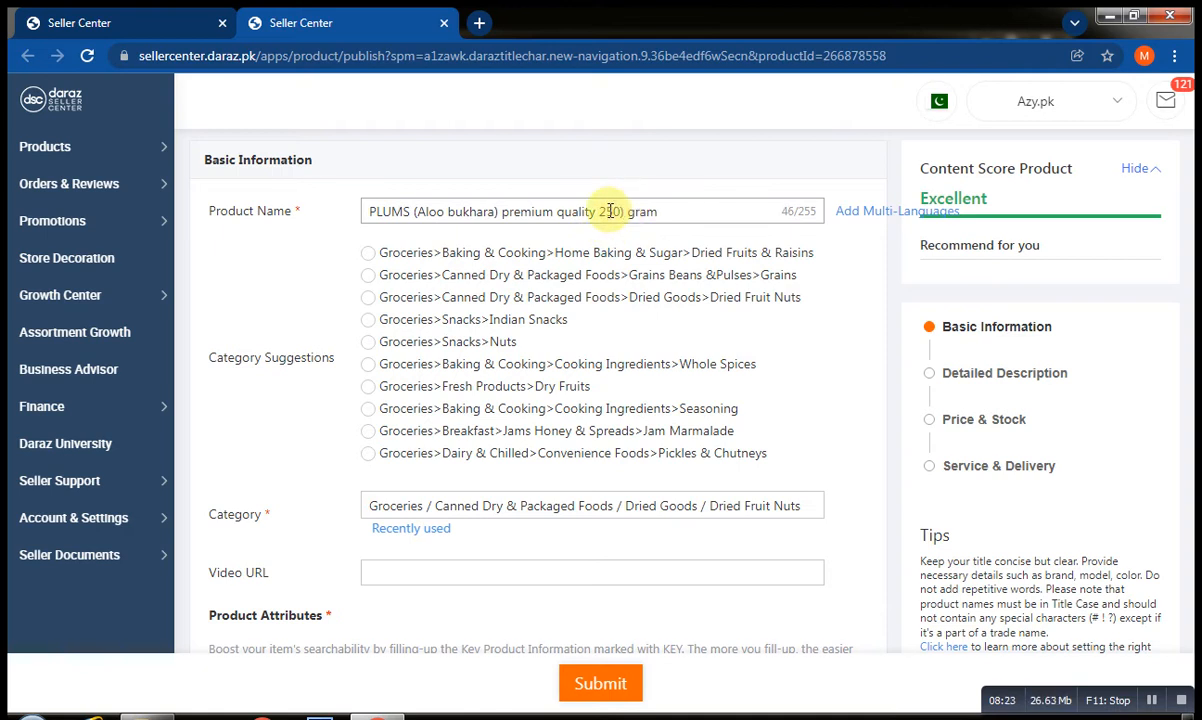
{"action": "left_click", "coordinate": [600, 212]}
{"action": "type", "text": "("}
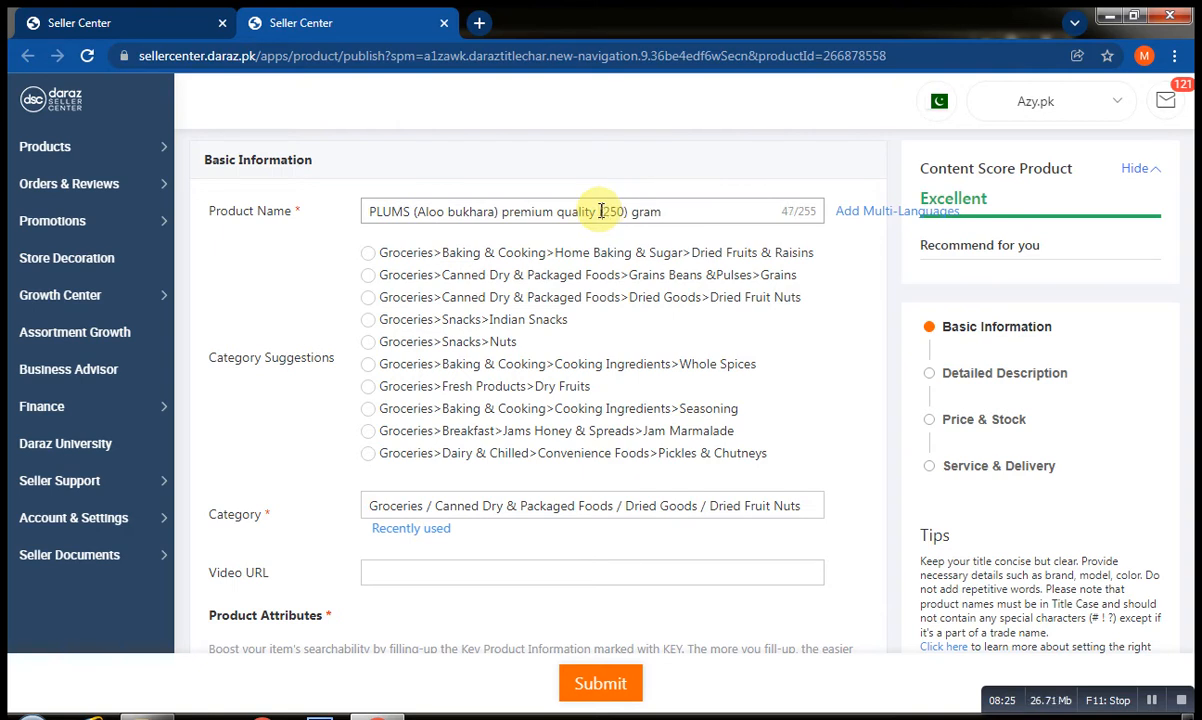
{"action": "left_click", "coordinate": [601, 684]}
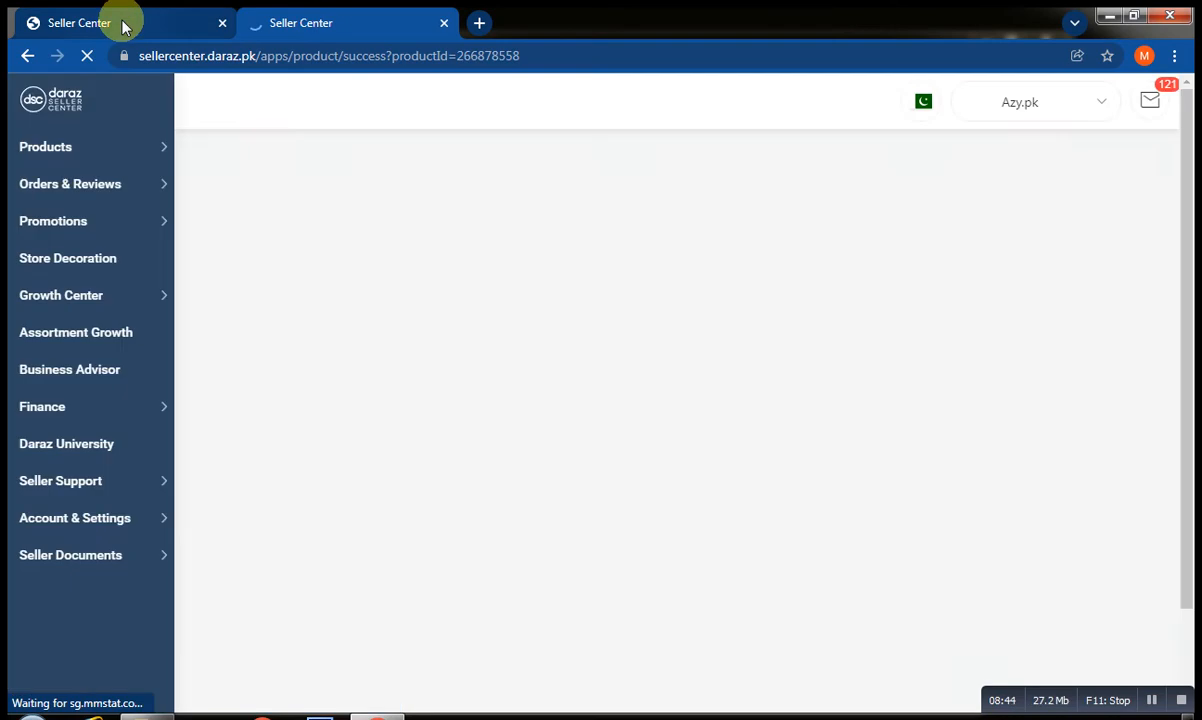
Close the submitted product's page, return to the Assortment Growth problem list and reload it.
{"action": "left_click", "coordinate": [125, 24]}
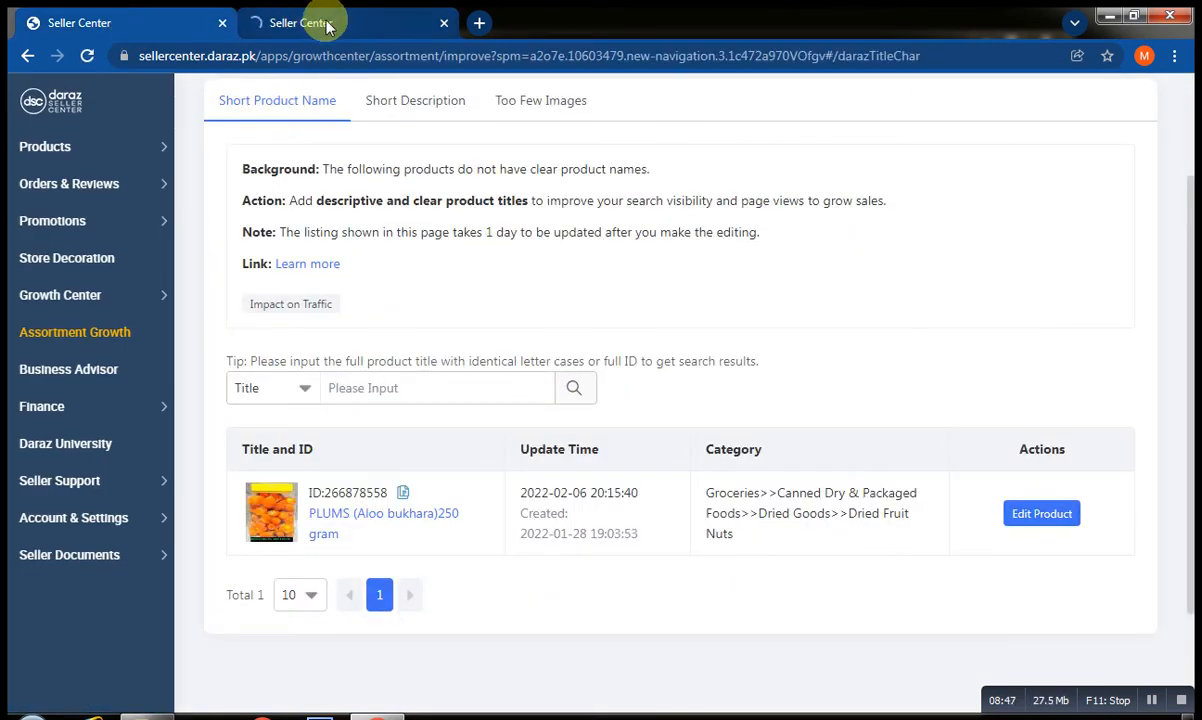
{"action": "left_click", "coordinate": [443, 23]}
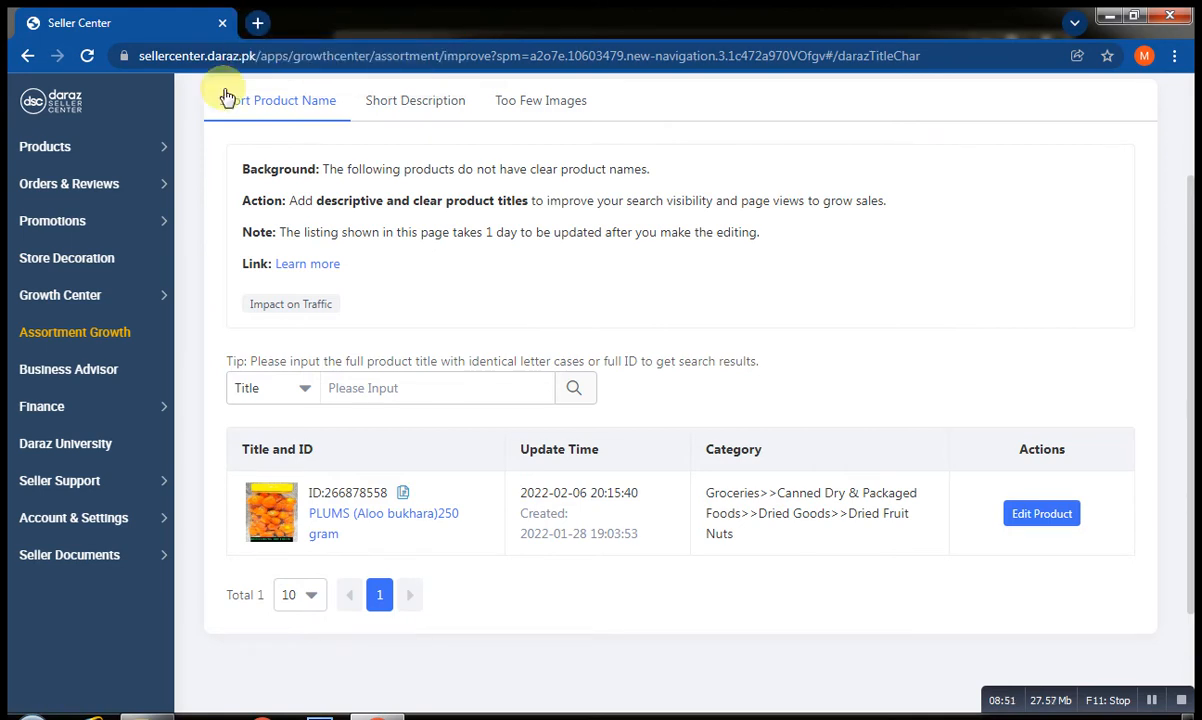
{"action": "left_click", "coordinate": [27, 57]}
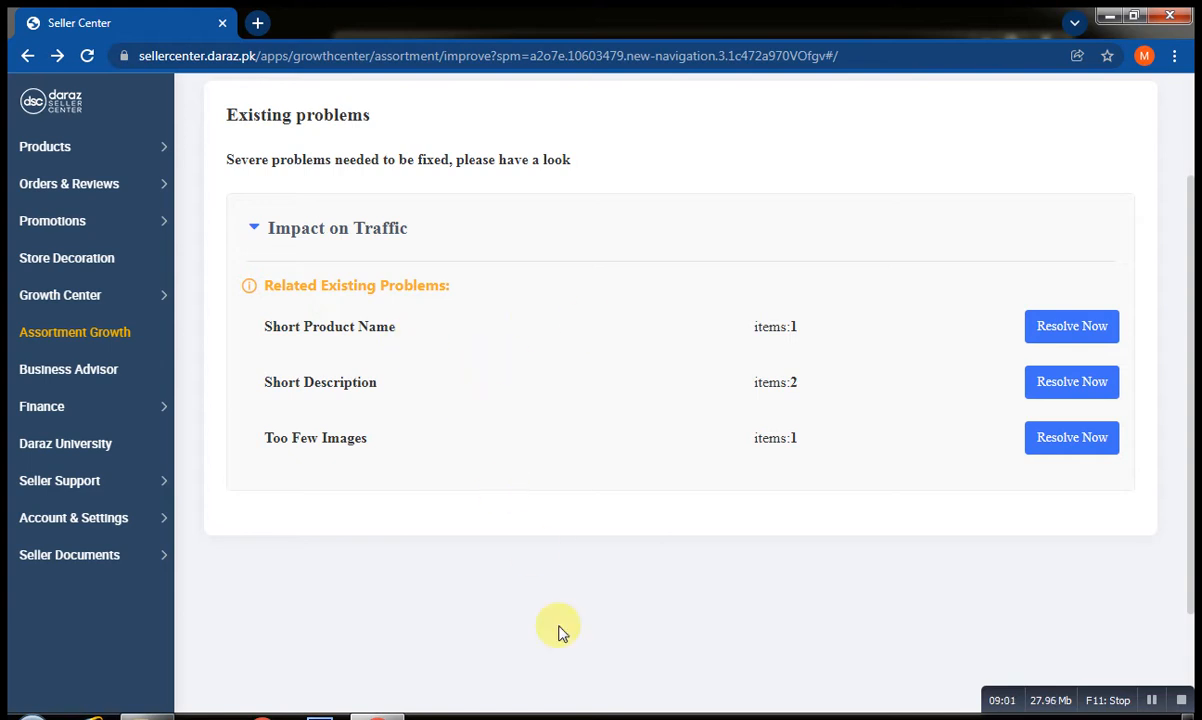
{"action": "left_click", "coordinate": [87, 57]}
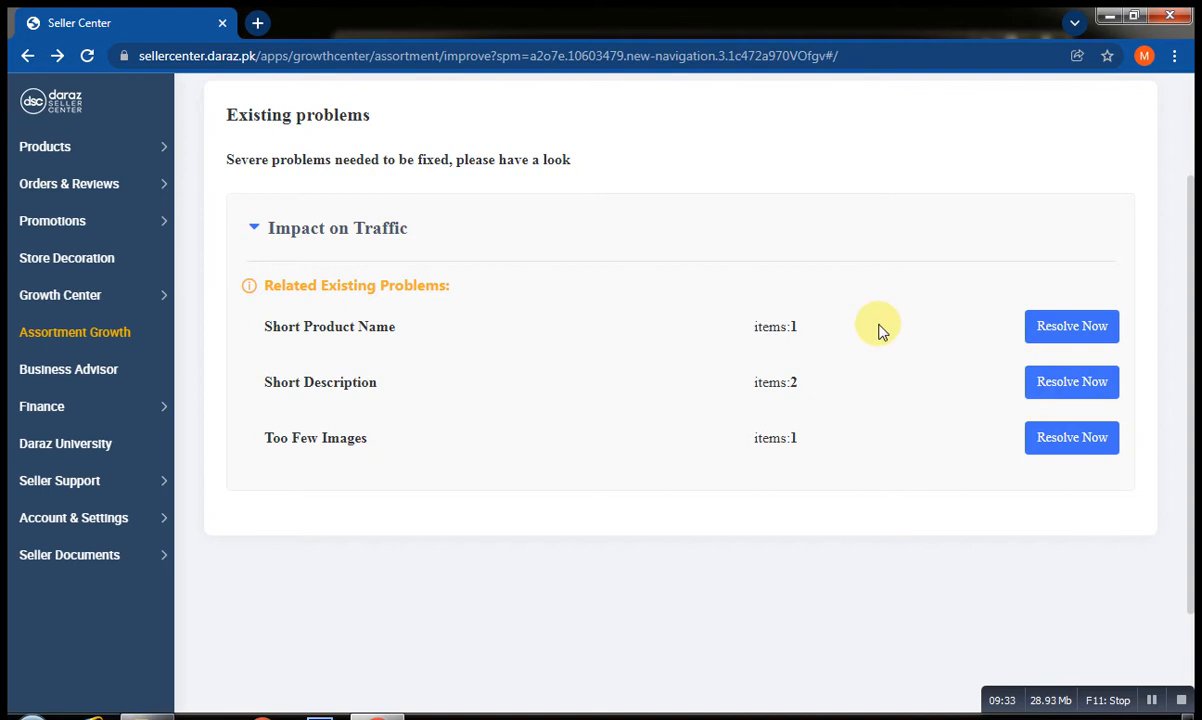
Review the key metrics and Product Board on the Business Advisor dashboard.
{"action": "left_click", "coordinate": [146, 377]}
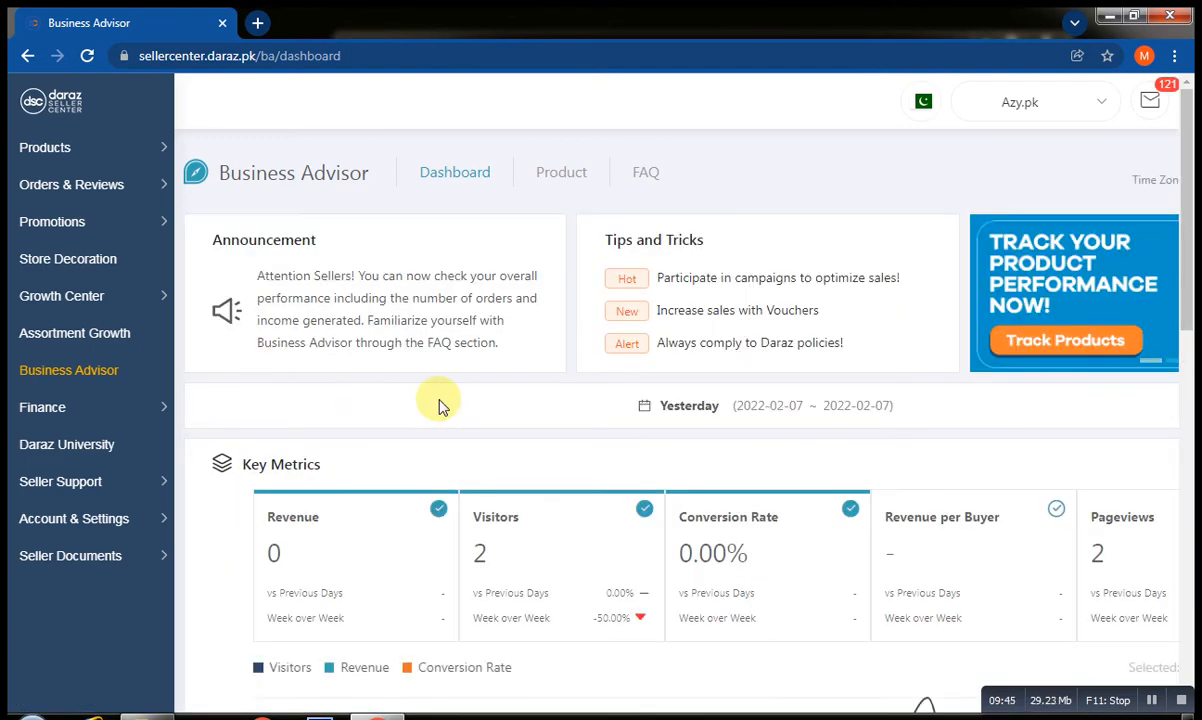
{"action": "scroll", "coordinate": [440, 404], "scroll_direction": "down", "scroll_amount": 3}
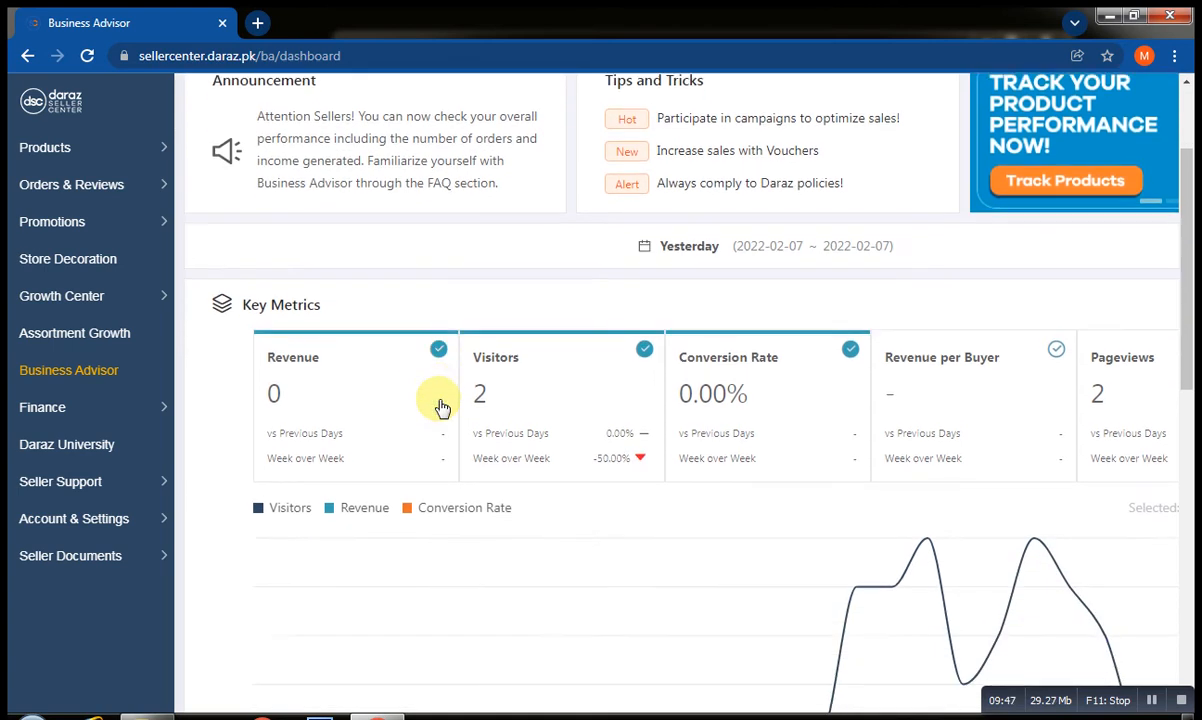
{"action": "scroll", "coordinate": [440, 404], "scroll_direction": "down", "scroll_amount": 3}
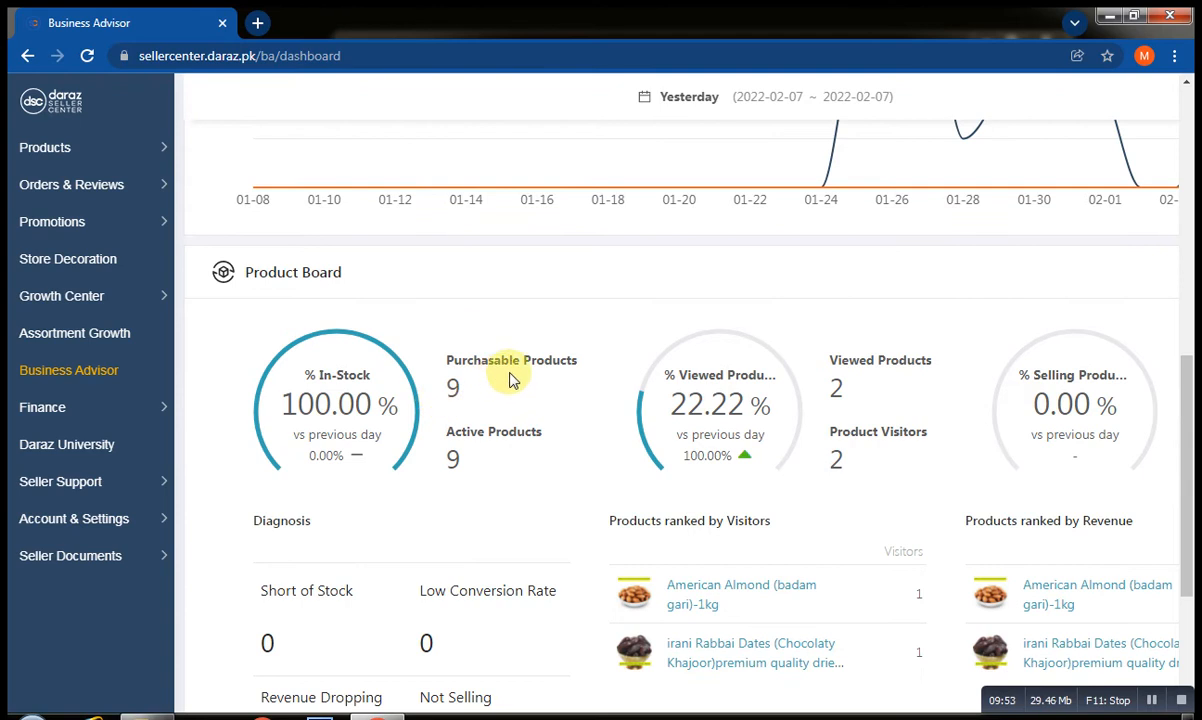
{"action": "scroll", "coordinate": [509, 378], "scroll_direction": "down", "scroll_amount": 2}
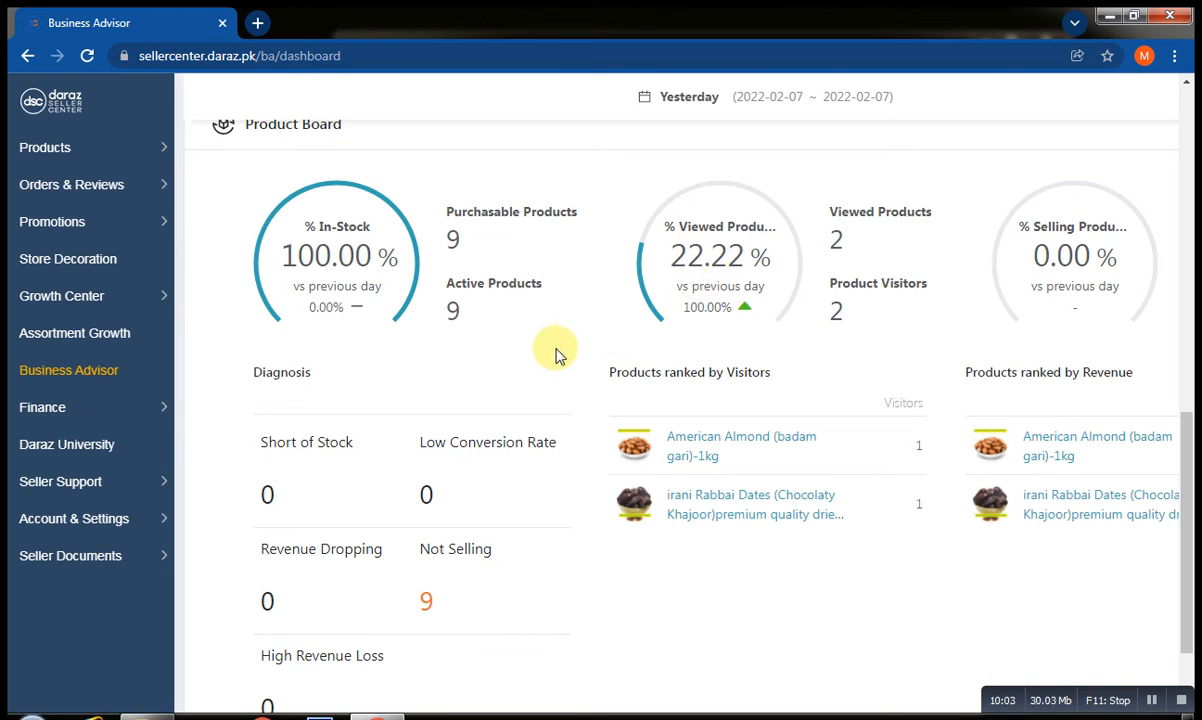
Examine the Product Board's Diagnosis categories, including Low Conversion Rate and Not Selling, and return to the start of the Business Advisor dashboard.
{"action": "scroll", "coordinate": [557, 357], "scroll_direction": "down", "scroll_amount": 1}
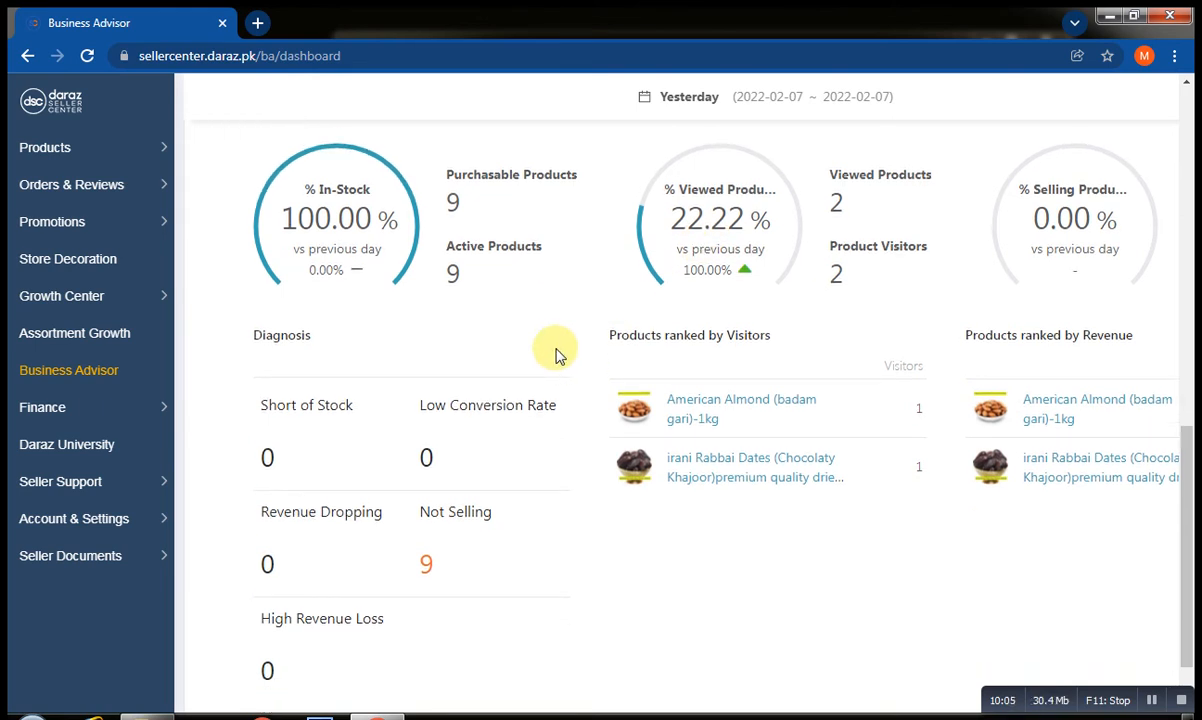
{"action": "scroll", "coordinate": [557, 357], "scroll_direction": "down", "scroll_amount": 2}
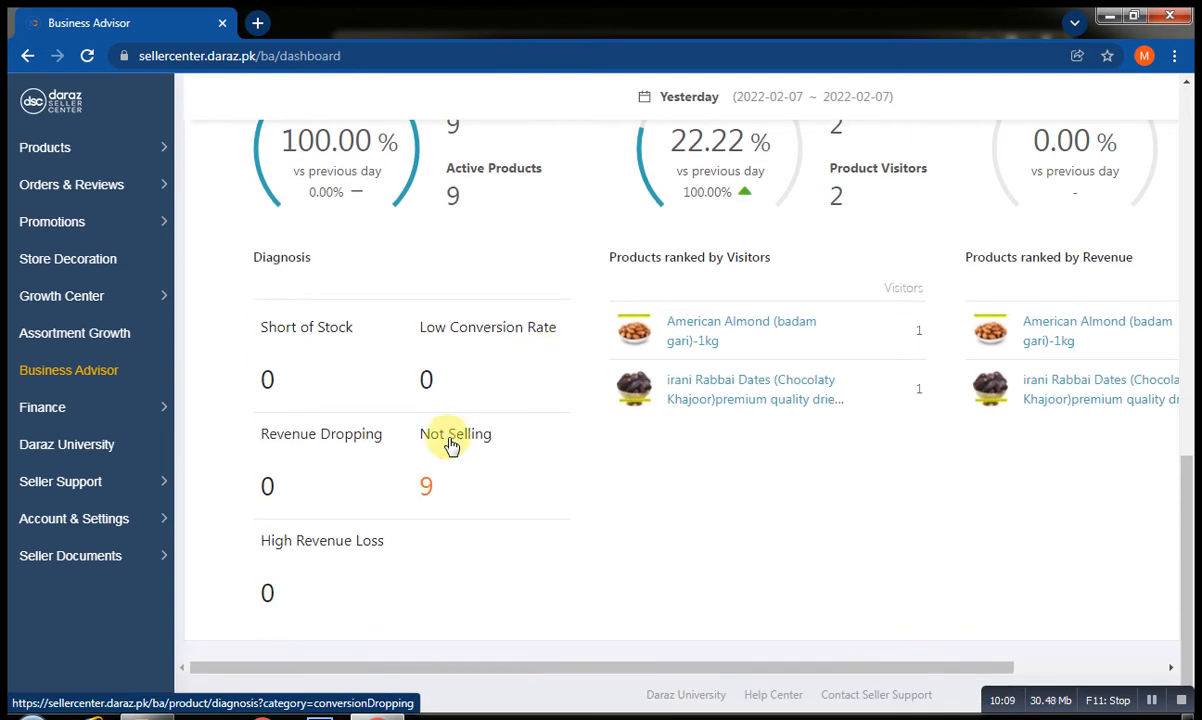
{"action": "mouse_move", "coordinate": [325, 445]}
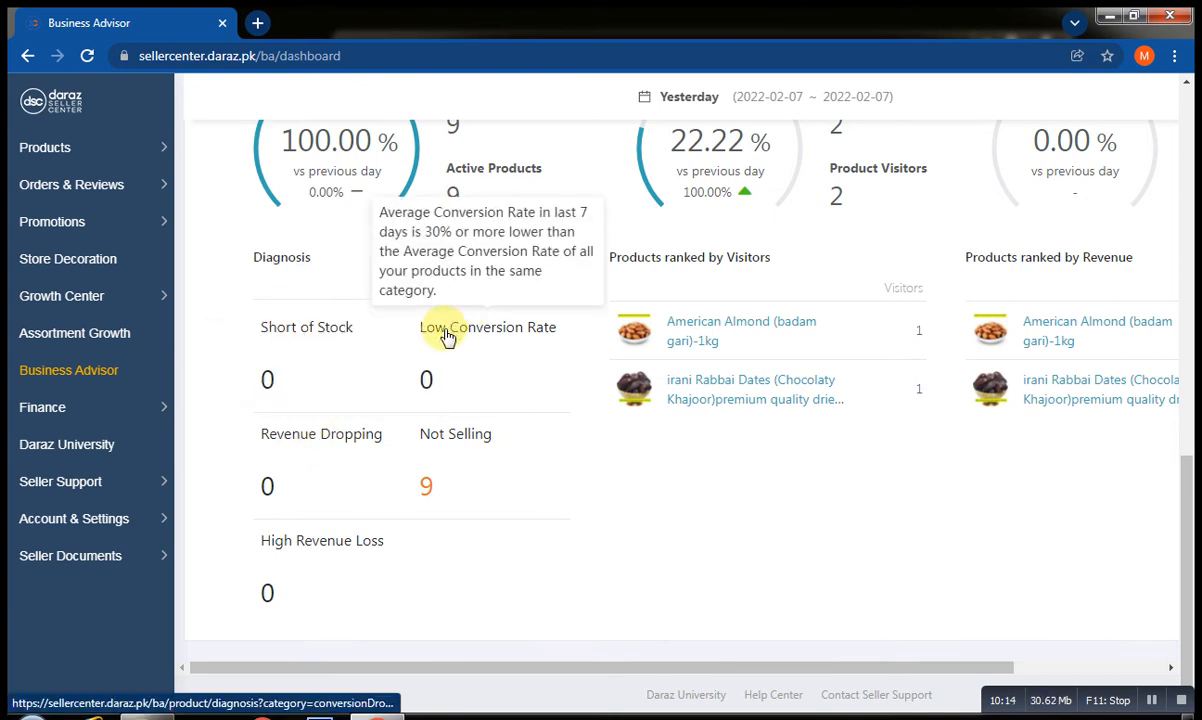
{"action": "mouse_move", "coordinate": [340, 336]}
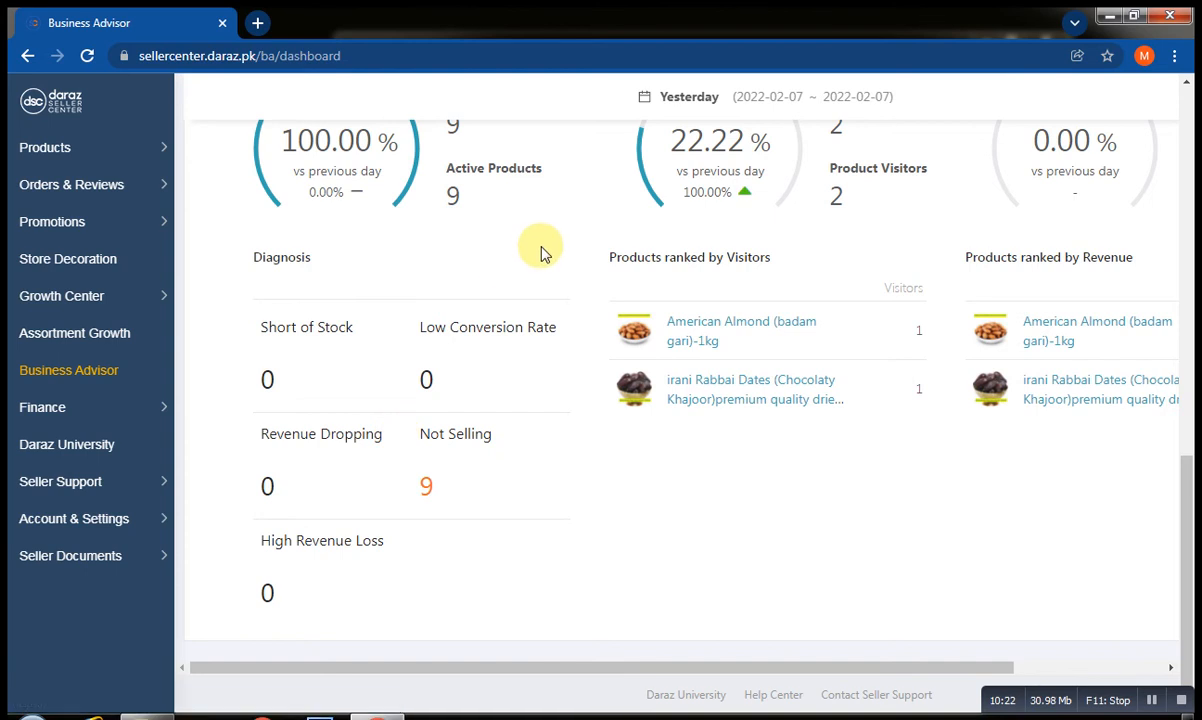
{"action": "scroll", "coordinate": [540, 252], "scroll_direction": "up", "scroll_amount": 3}
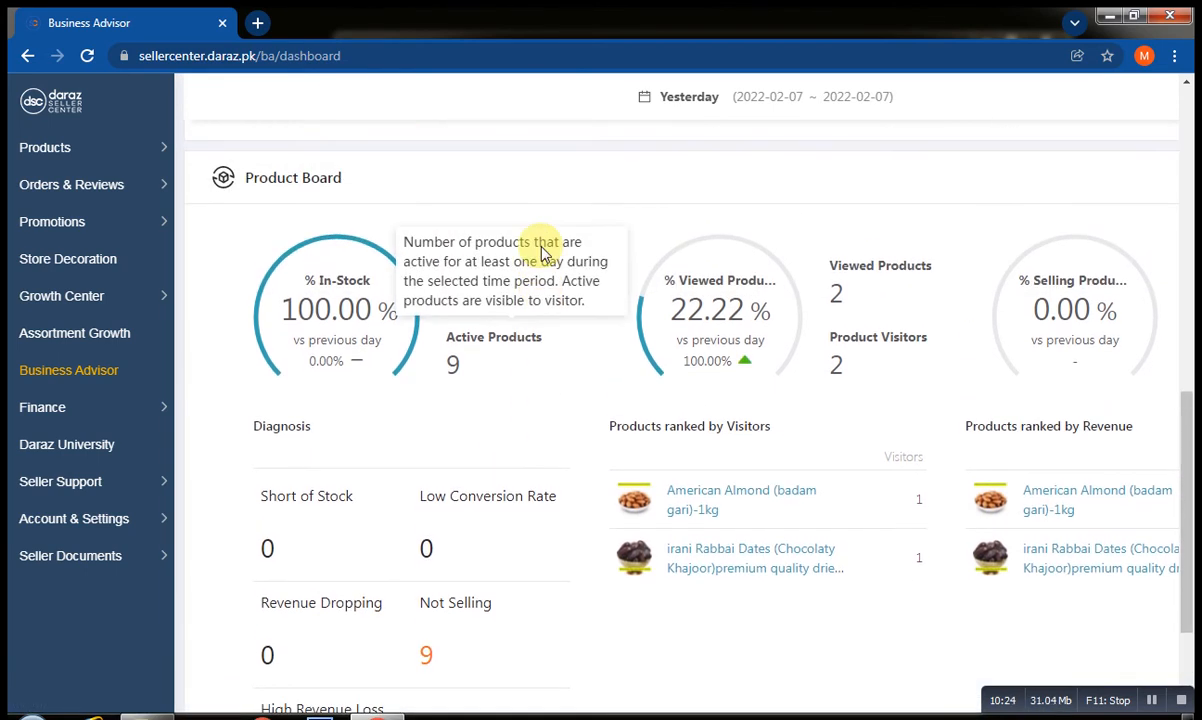
{"action": "scroll", "coordinate": [540, 252], "scroll_direction": "up", "scroll_amount": 5}
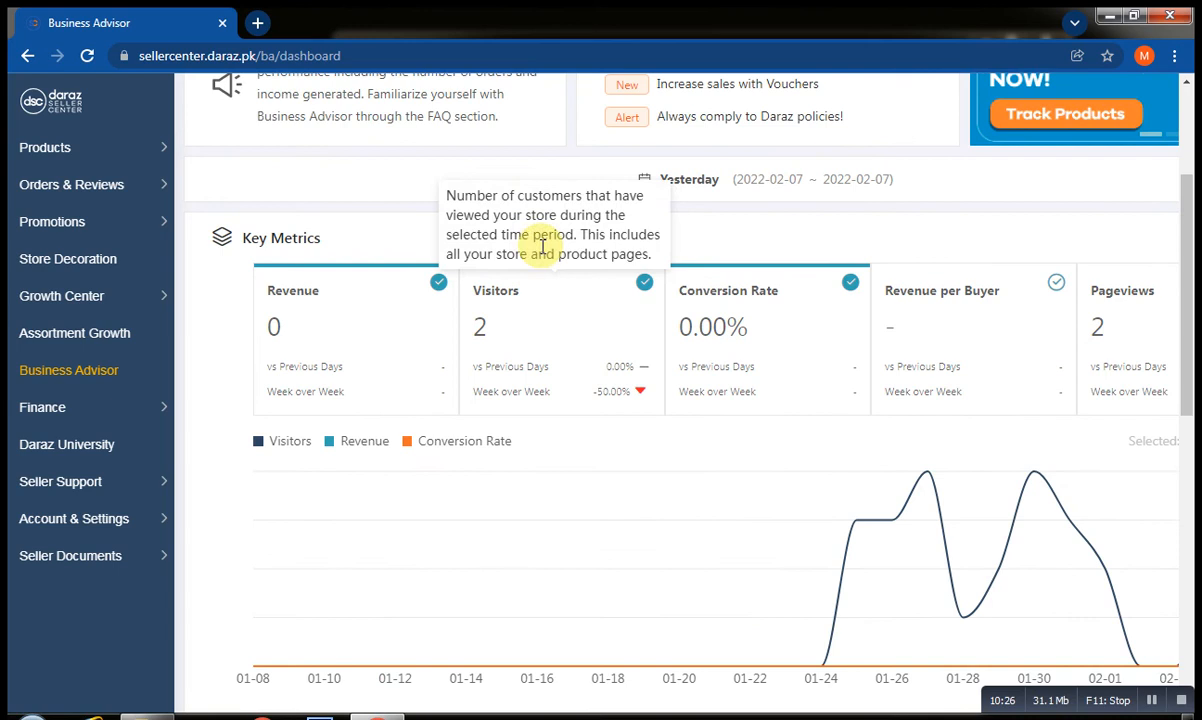
{"action": "scroll", "coordinate": [540, 250], "scroll_direction": "up", "scroll_amount": 3}
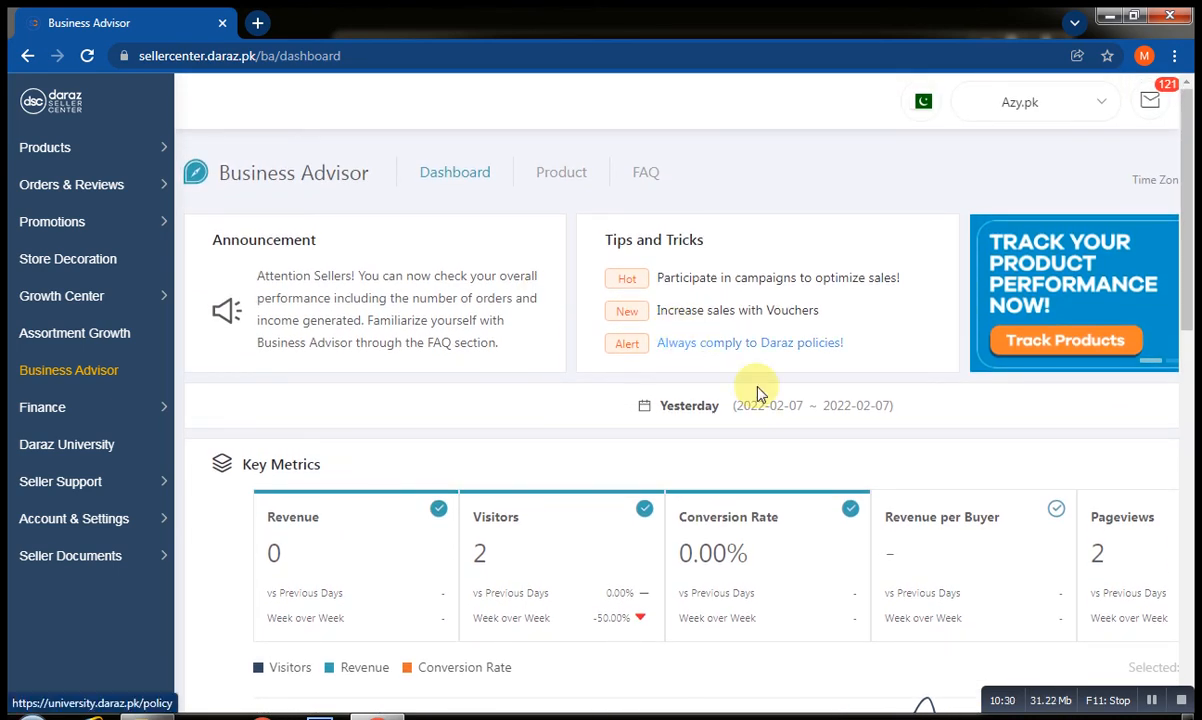
{"action": "left_click", "coordinate": [780, 408]}
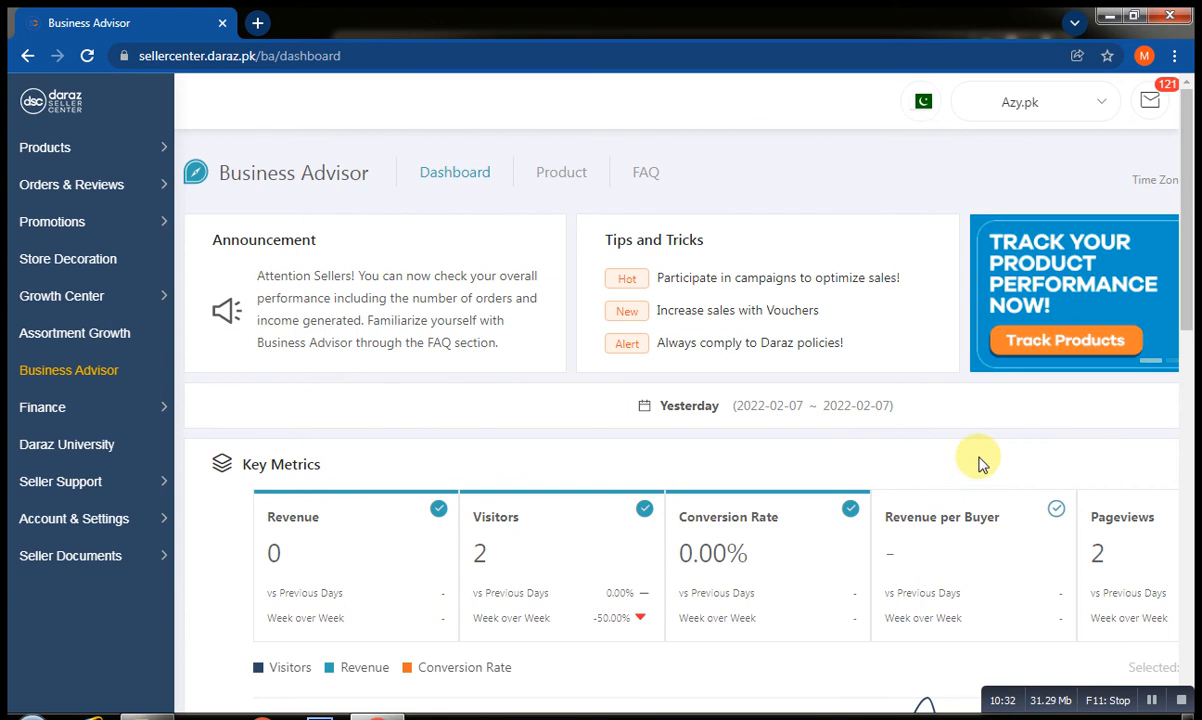